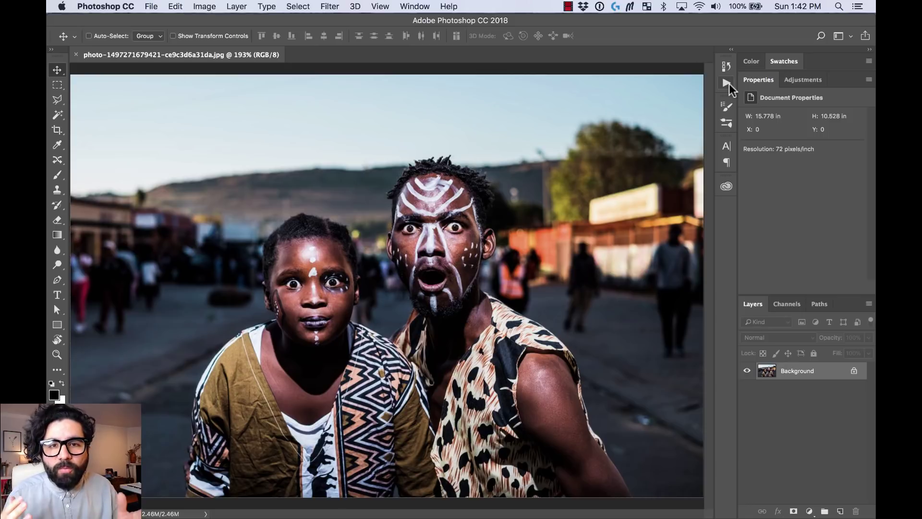
Step: Show the Actions panel from the Window menu
{"action": "left_click", "coordinate": [727, 84]}
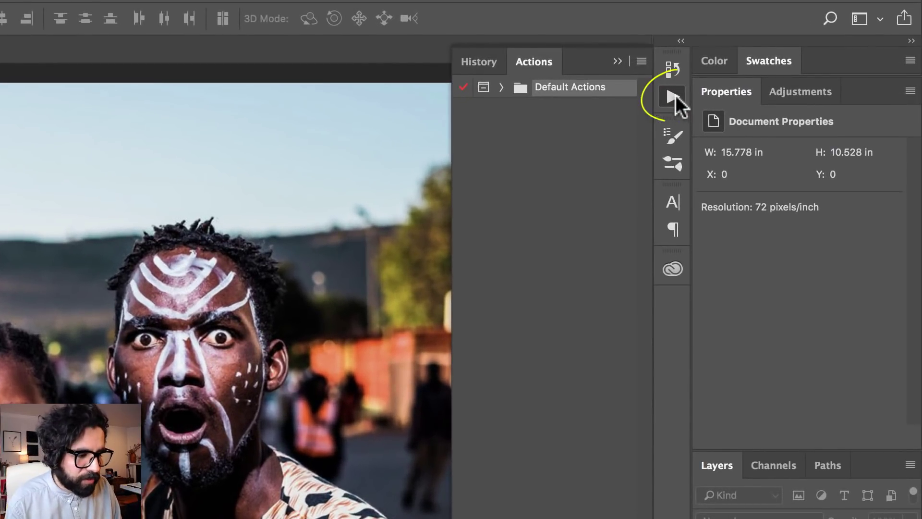
{"action": "left_click", "coordinate": [672, 99]}
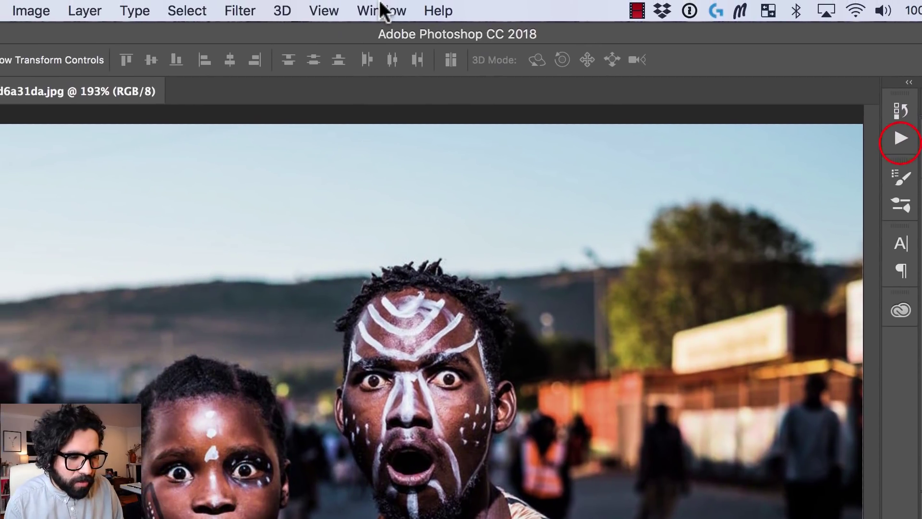
{"action": "left_click", "coordinate": [381, 10]}
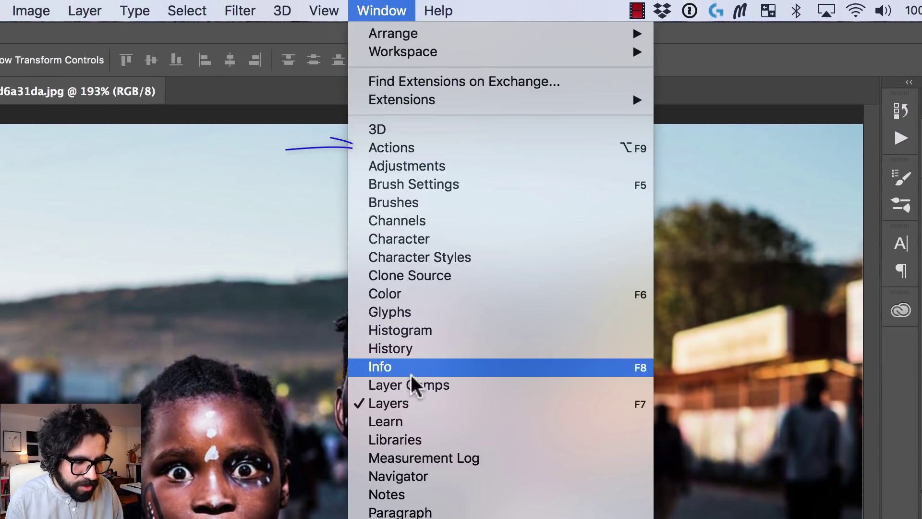
{"action": "left_click", "coordinate": [427, 153]}
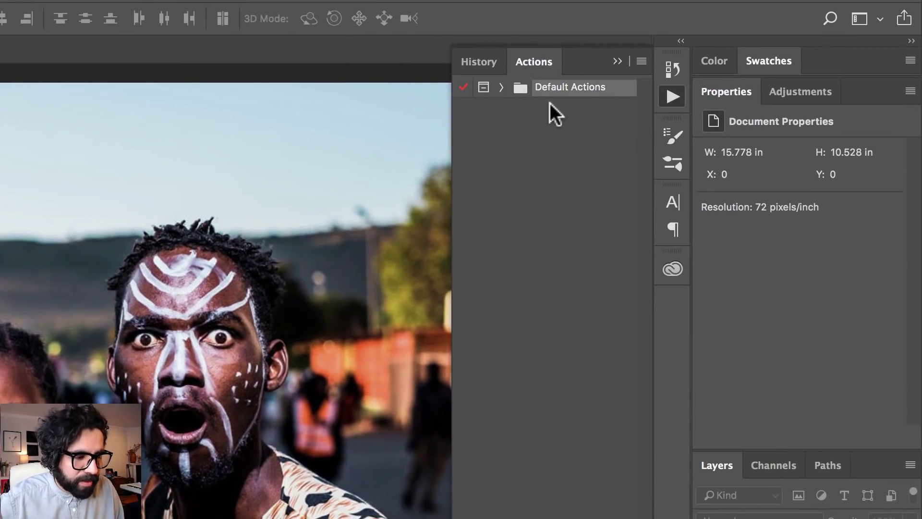
Step: Expand the Default Actions set to browse its actions, then collapse it again
{"action": "left_click", "coordinate": [501, 88]}
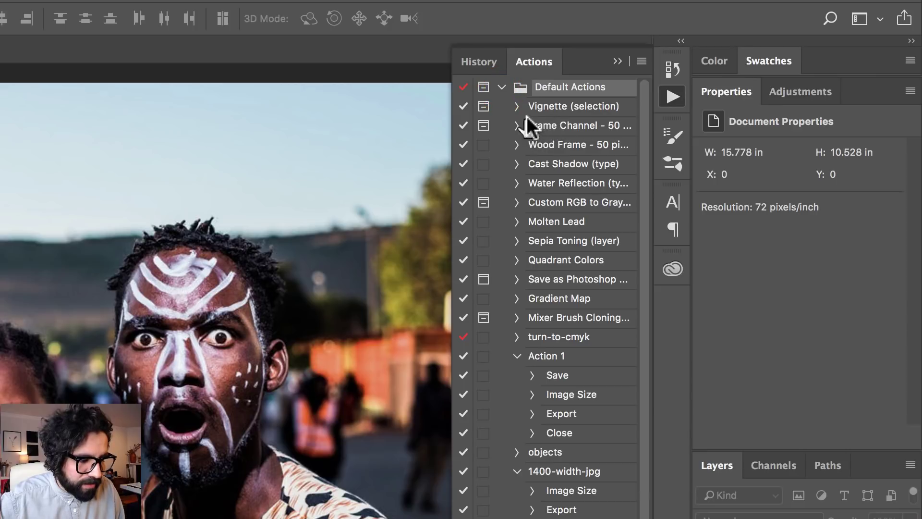
{"action": "left_click", "coordinate": [519, 351]}
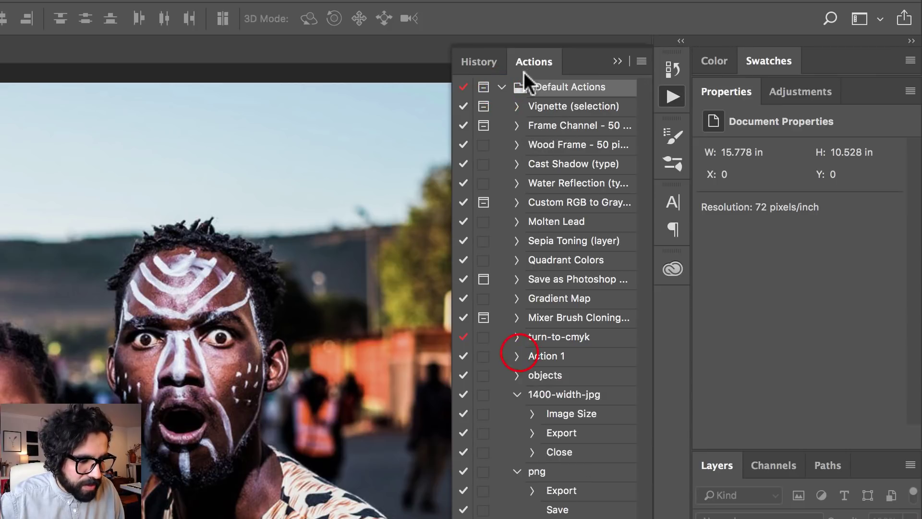
{"action": "left_click", "coordinate": [502, 87]}
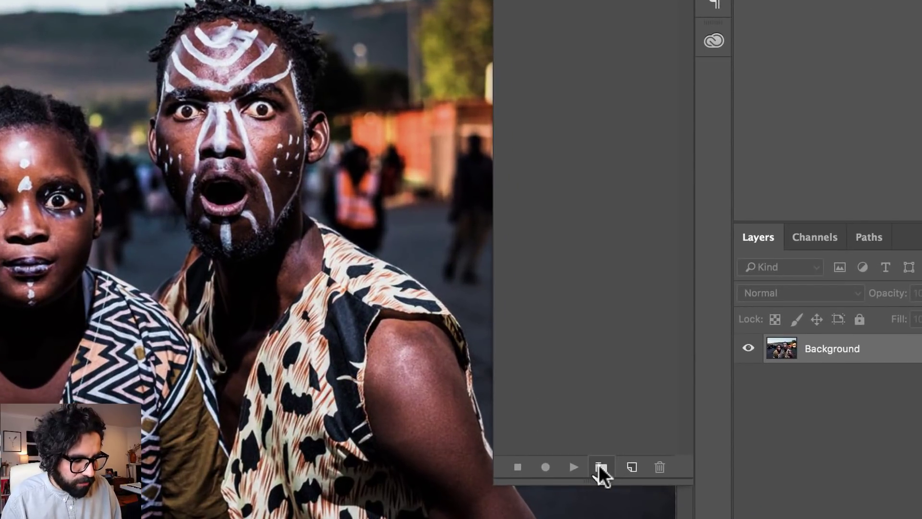
Step: Create a new action set named Test
{"action": "left_click", "coordinate": [600, 467]}
{"action": "type", "text": "Test"}
{"action": "key", "text": "Return"}
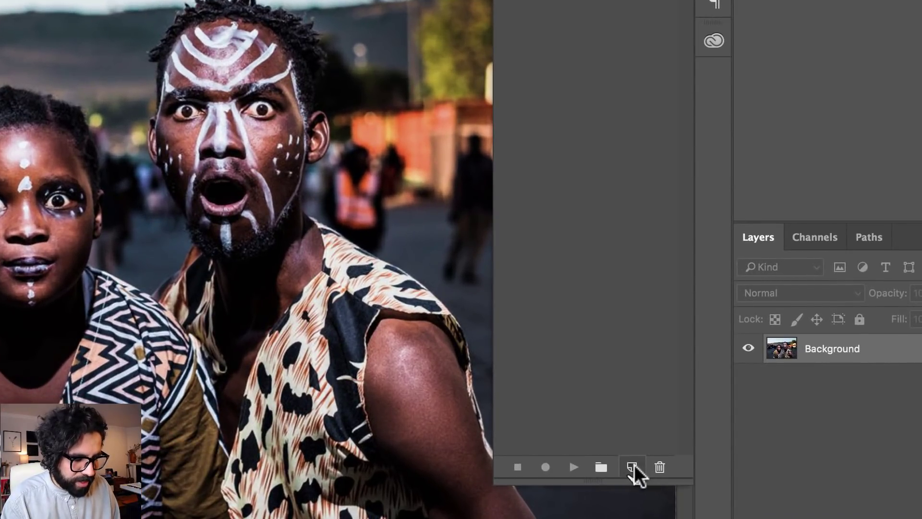
Step: Add a 'Black and White' action to the Test set and start recording it
{"action": "left_click", "coordinate": [633, 466]}
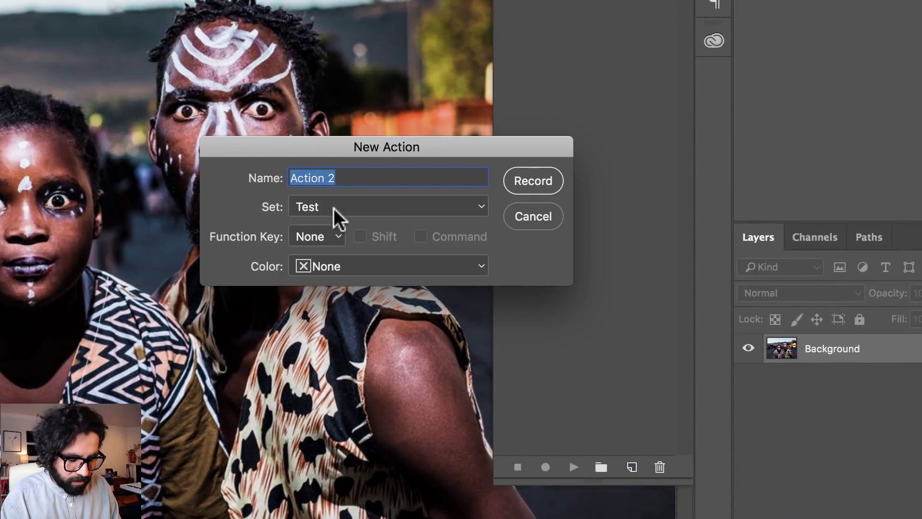
{"action": "type", "text": "BBla"}
{"action": "key", "text": "BackSpace"}
{"action": "key", "text": "BackSpace"}
{"action": "key", "text": "BackSpace"}
{"action": "type", "text": "lack and White"}
{"action": "left_click", "coordinate": [532, 184]}
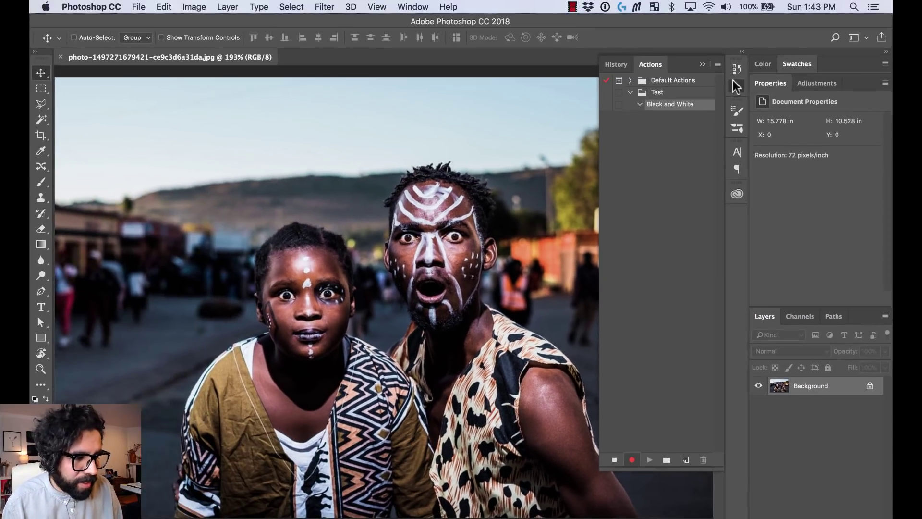
{"action": "left_click", "coordinate": [738, 85]}
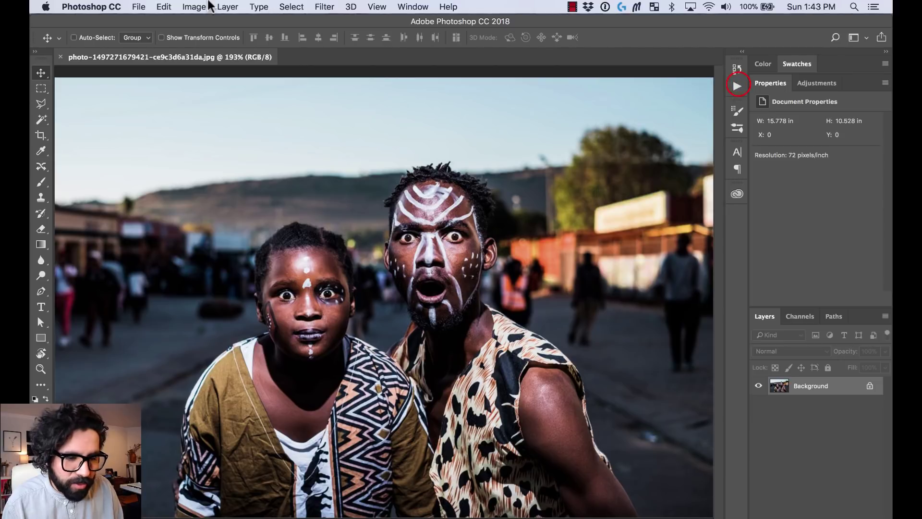
Step: Apply a Black & White adjustment with Yellows raised, and confirm it was recorded
{"action": "left_click", "coordinate": [194, 7]}
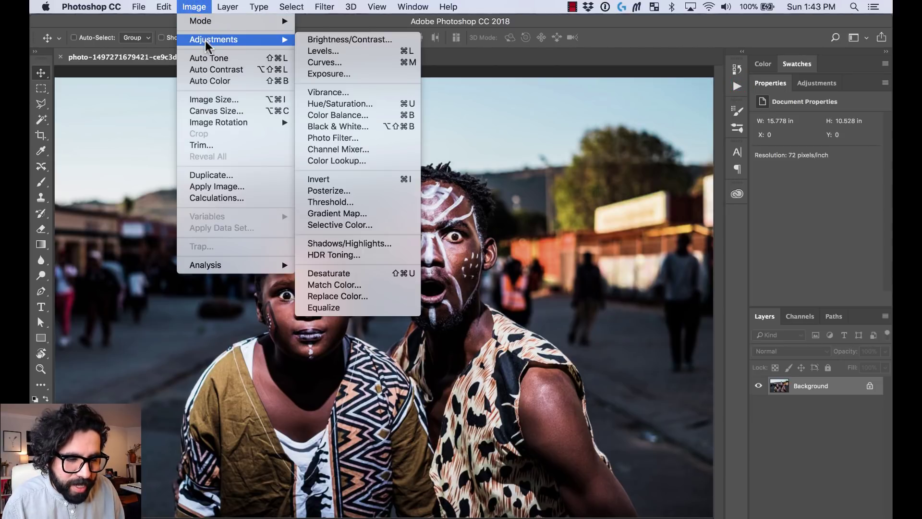
{"action": "mouse_move", "coordinate": [238, 41]}
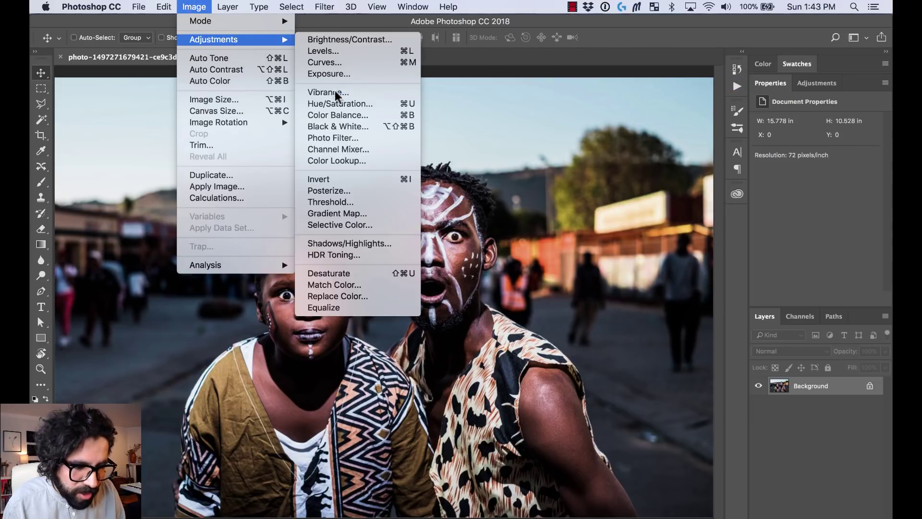
{"action": "left_click", "coordinate": [362, 126]}
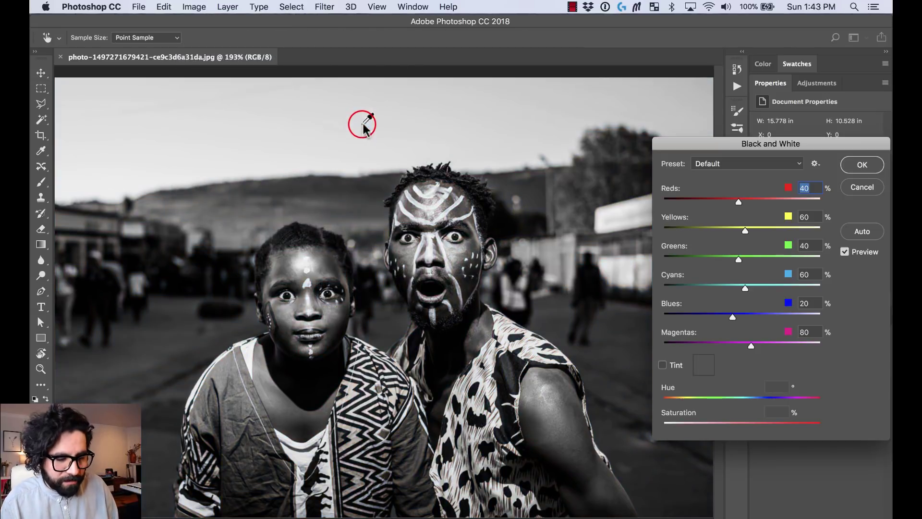
{"action": "left_click_drag", "start_coordinate": [748, 230], "coordinate": [759, 232]}
{"action": "left_click", "coordinate": [864, 164]}
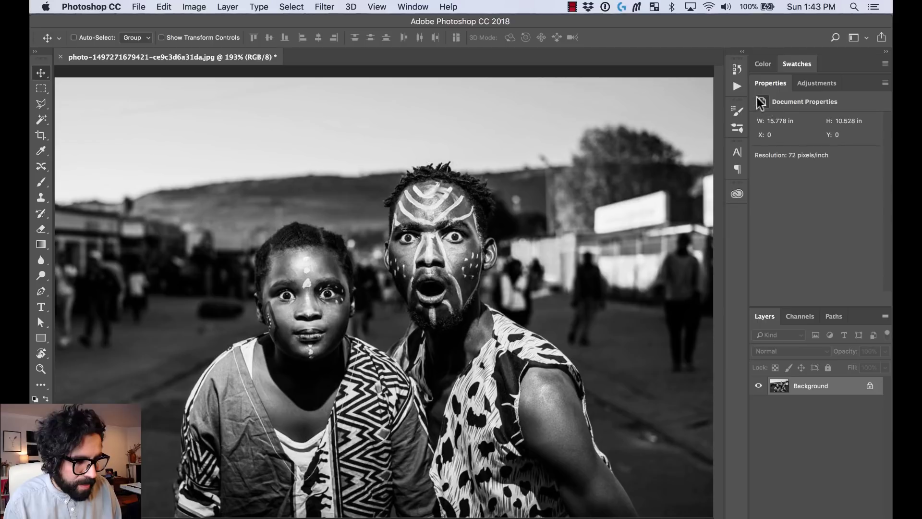
{"action": "left_click", "coordinate": [737, 86]}
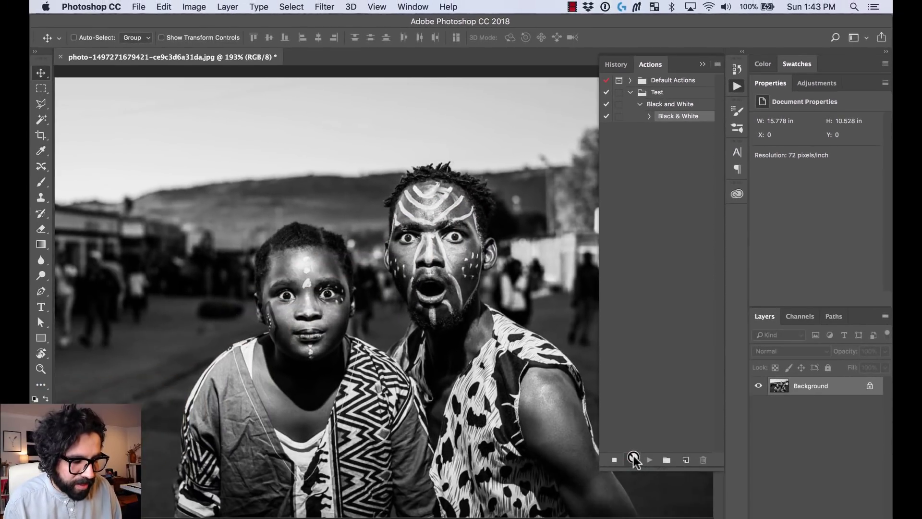
{"action": "left_click", "coordinate": [635, 460]}
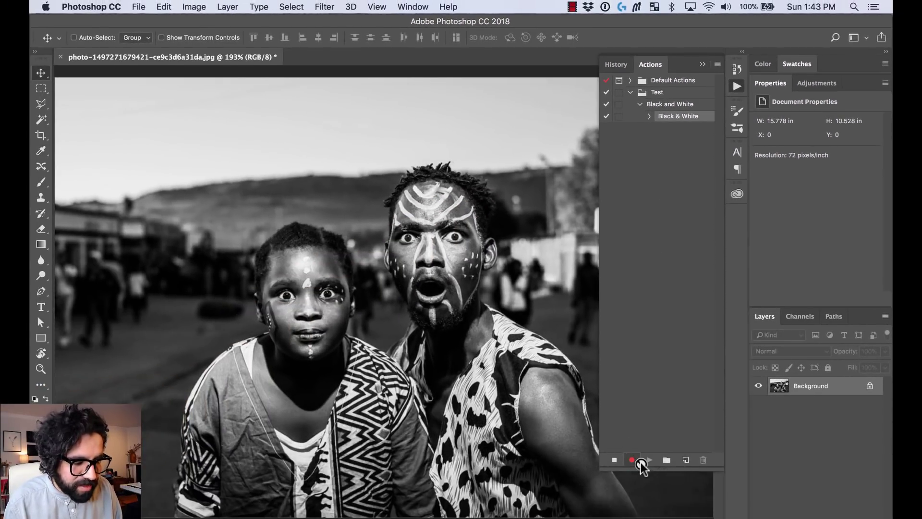
Step: Apply Brightness/Contrast with brightness 27 and contrast 49
{"action": "left_click", "coordinate": [737, 87]}
{"action": "left_click", "coordinate": [196, 7]}
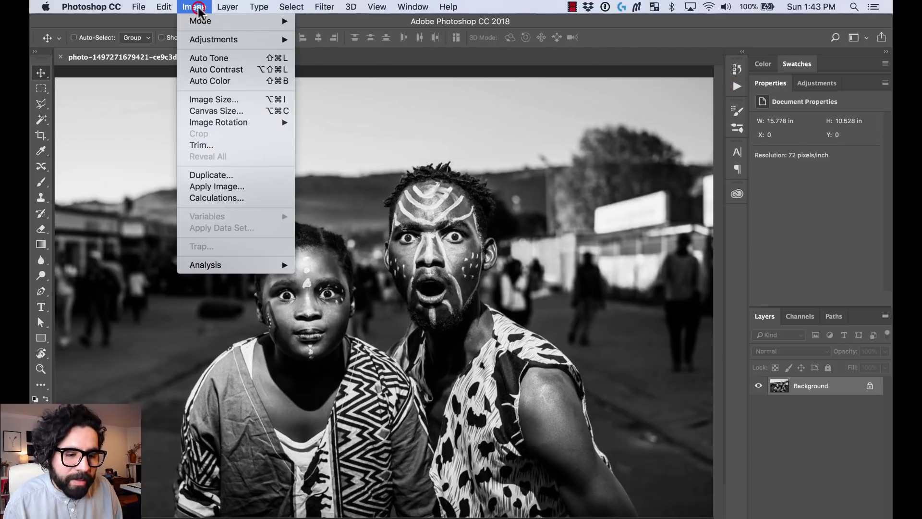
{"action": "mouse_move", "coordinate": [213, 41]}
{"action": "left_click", "coordinate": [358, 39]}
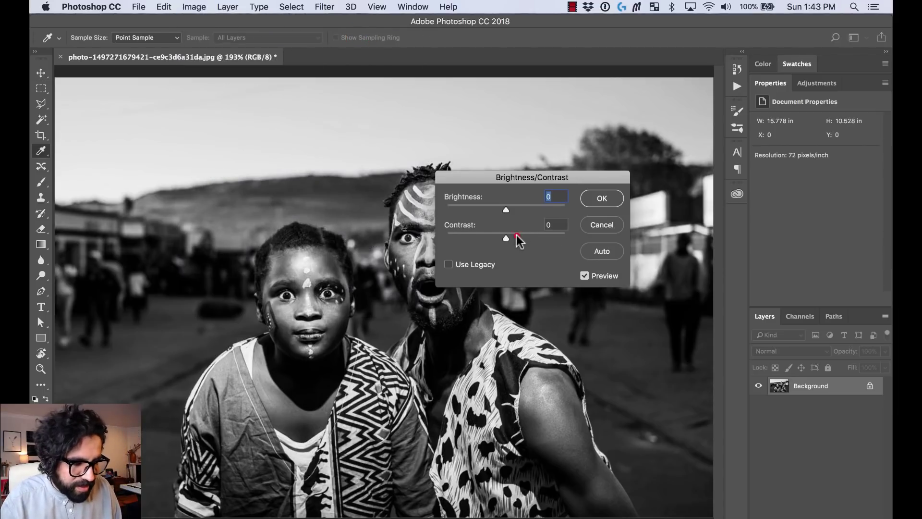
{"action": "left_click_drag", "start_coordinate": [516, 236], "coordinate": [536, 238]}
{"action": "left_click_drag", "start_coordinate": [506, 210], "coordinate": [517, 210]}
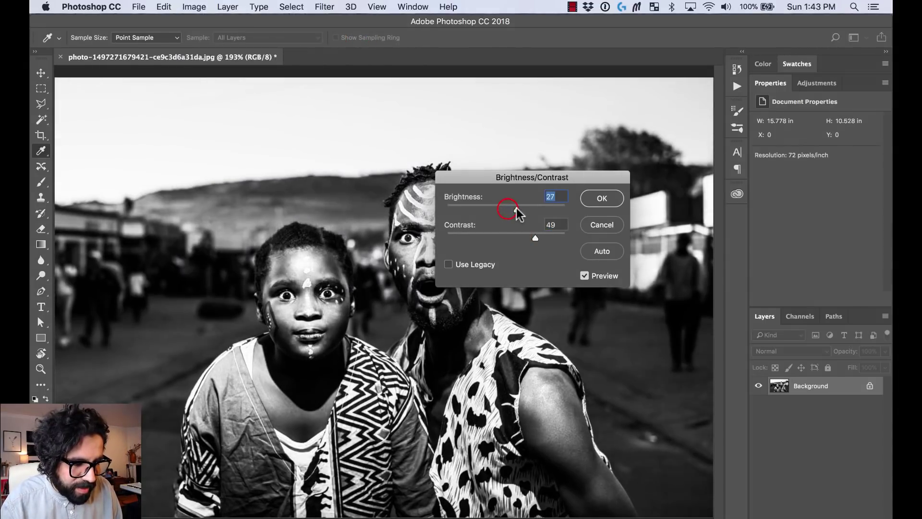
{"action": "left_click", "coordinate": [601, 198]}
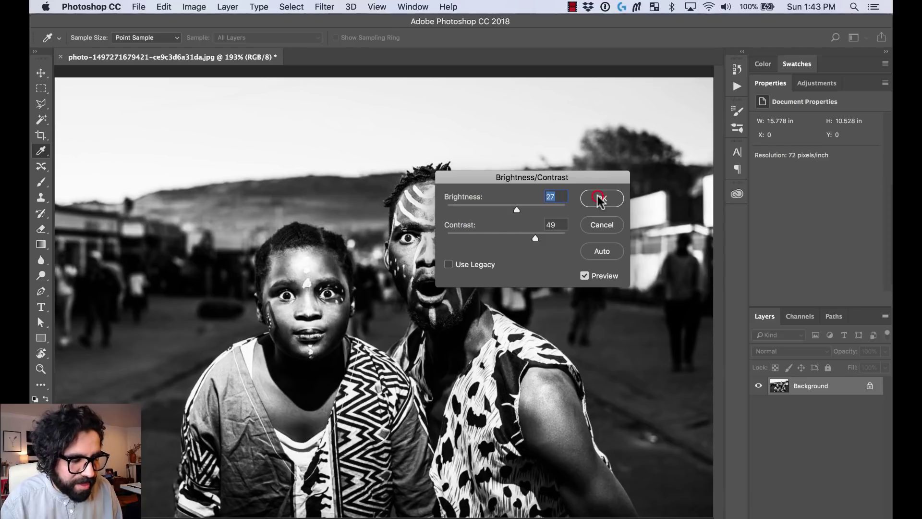
{"action": "key", "text": "v"}
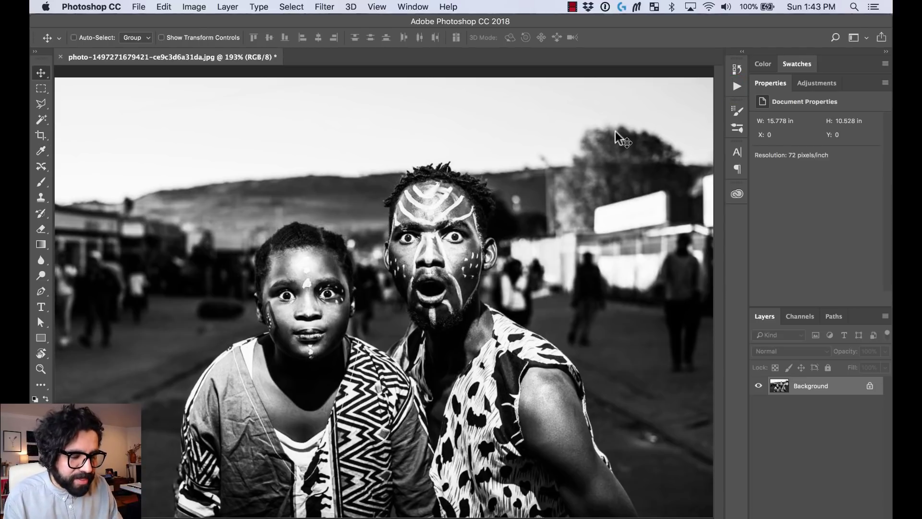
Step: Stop recording, then select and play the Black and White action
{"action": "left_click", "coordinate": [737, 86]}
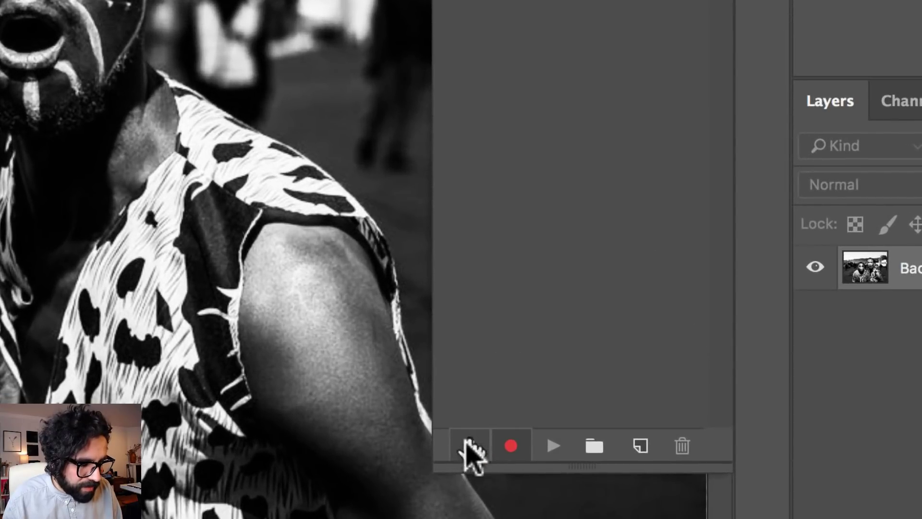
{"action": "left_click", "coordinate": [468, 445]}
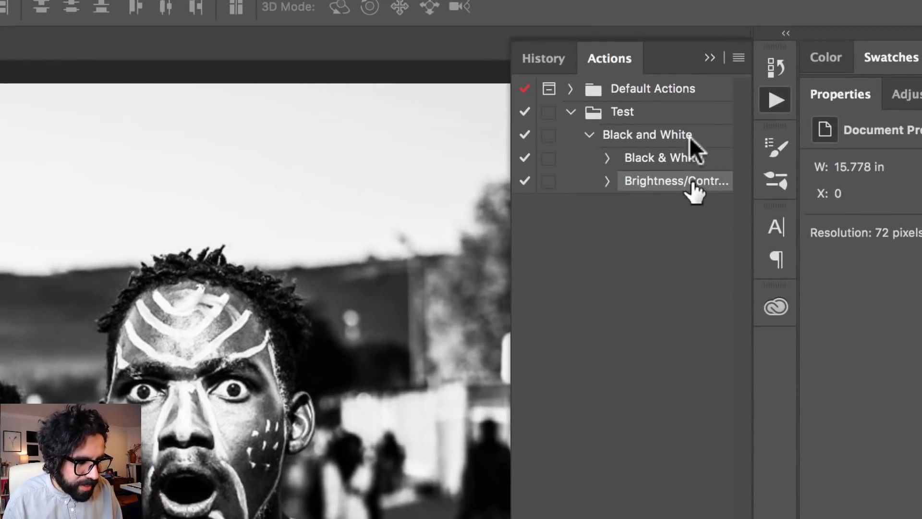
{"action": "left_click", "coordinate": [650, 134]}
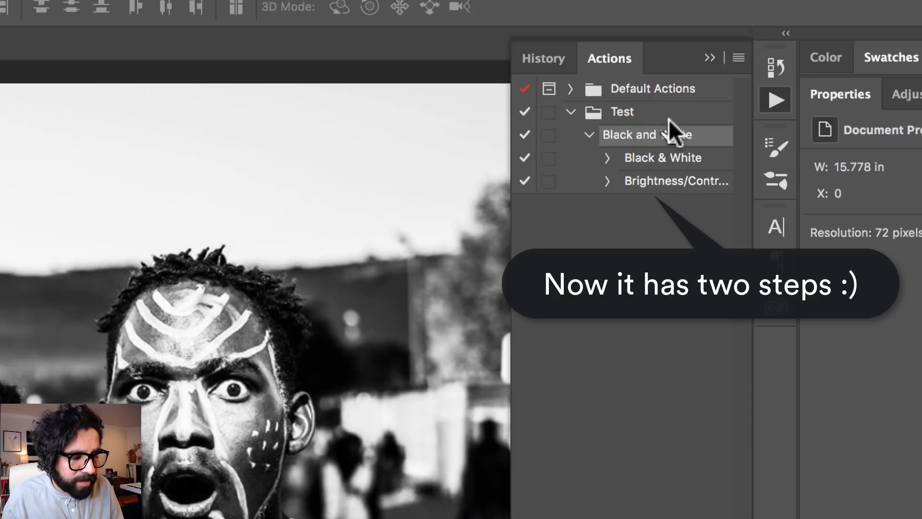
{"action": "left_click", "coordinate": [776, 100]}
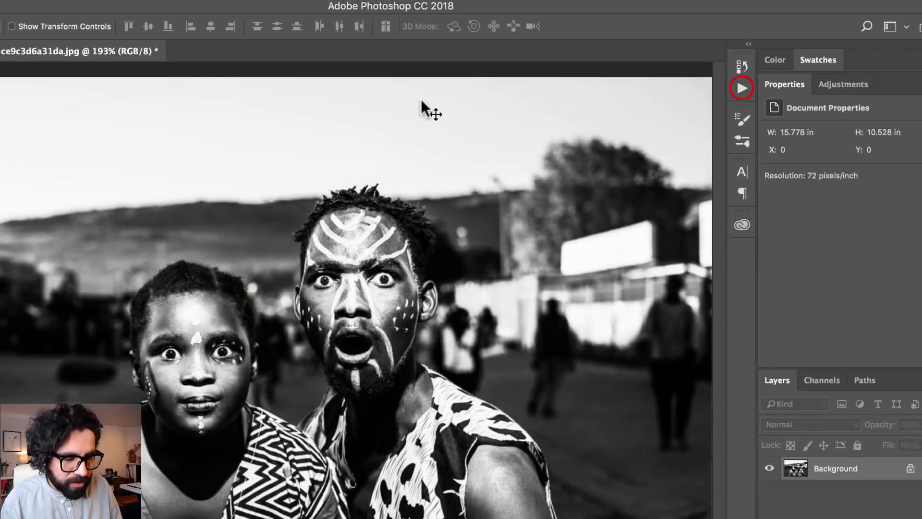
Step: Open the underwater shark photo, fit it to the window, and play the Black and White action
{"action": "key", "text": "super+o"}
{"action": "key", "text": "Down"}
{"action": "key", "text": "Down"}
{"action": "key", "text": "Down"}
{"action": "key", "text": "Down"}
{"action": "key", "text": "Down"}
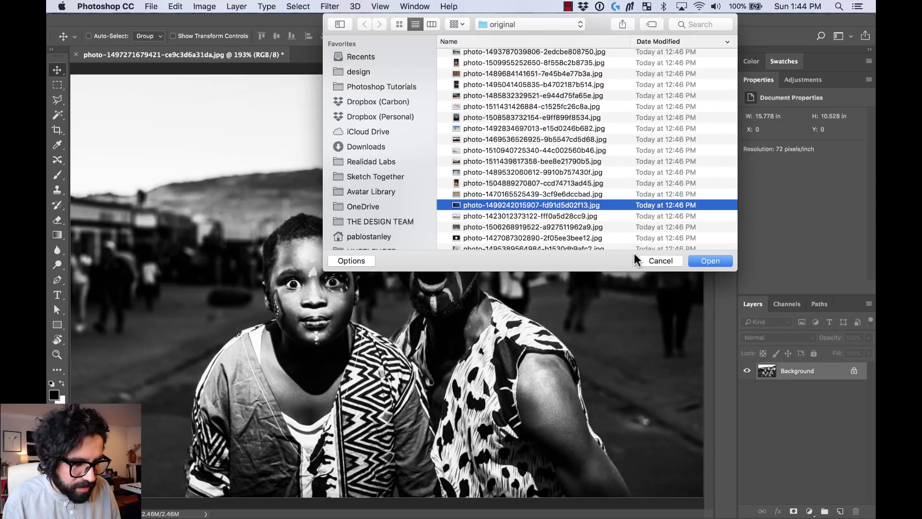
{"action": "key", "text": "space"}
{"action": "key", "text": "space"}
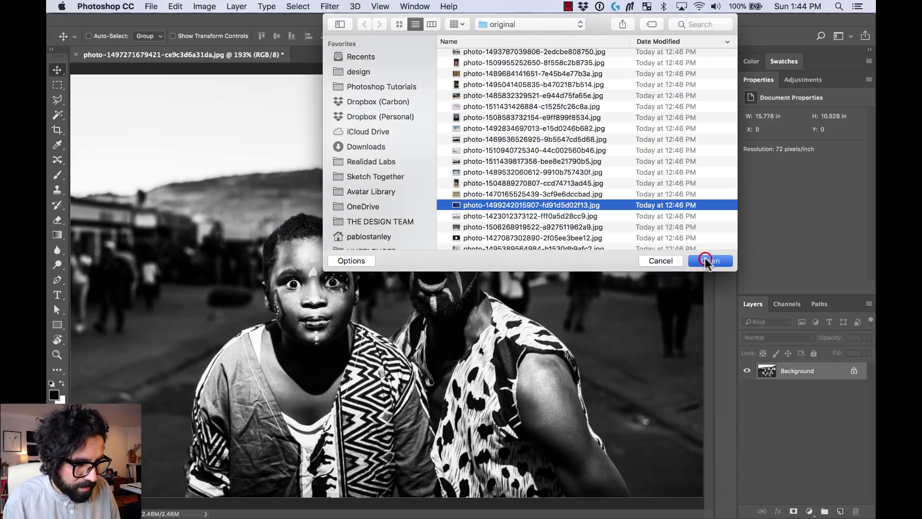
{"action": "left_click", "coordinate": [707, 261]}
{"action": "key", "text": "super+0"}
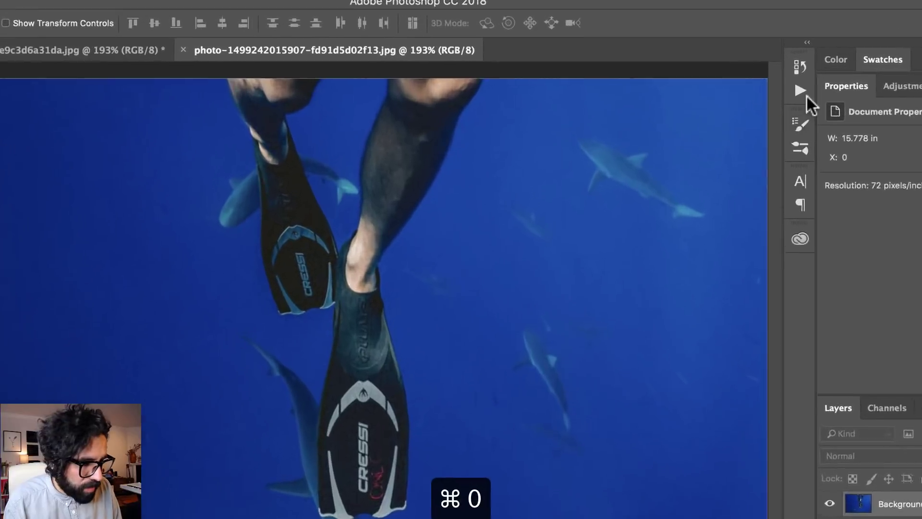
{"action": "left_click", "coordinate": [726, 83]}
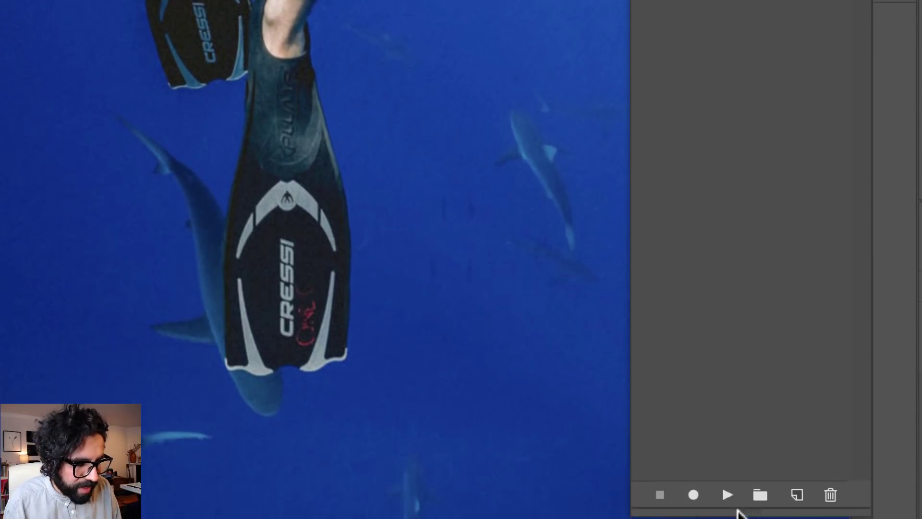
{"action": "left_click", "coordinate": [722, 481]}
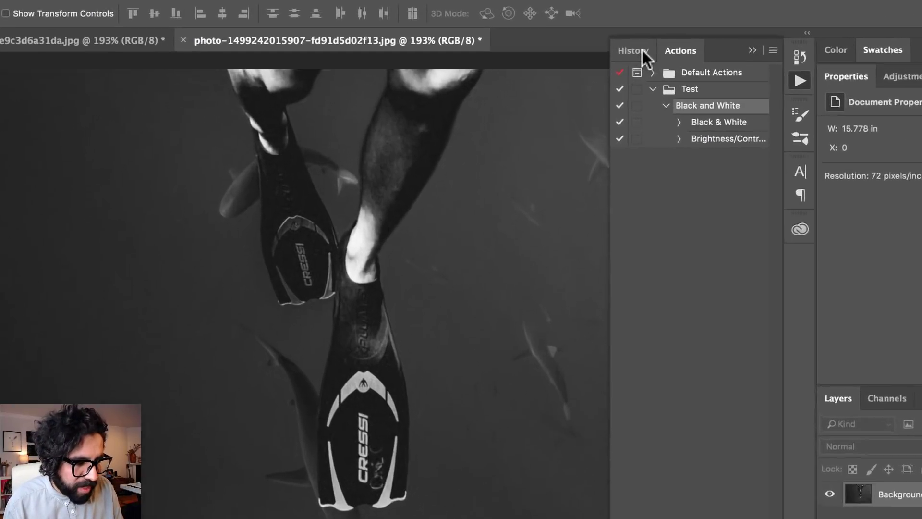
{"action": "left_click", "coordinate": [610, 62]}
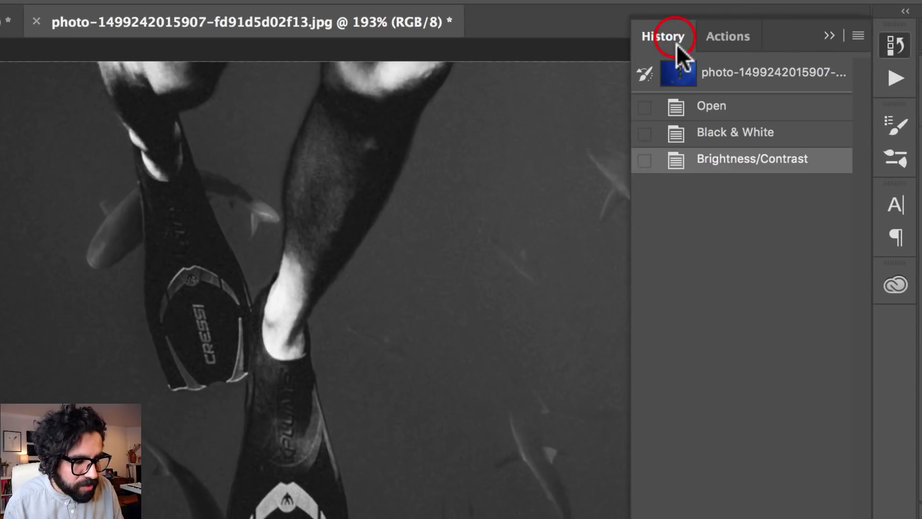
{"action": "left_click", "coordinate": [739, 108]}
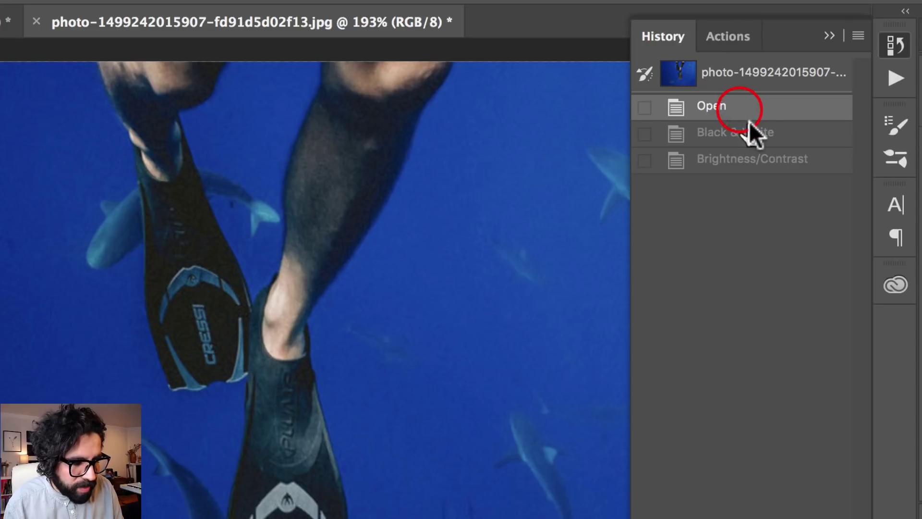
{"action": "left_click", "coordinate": [755, 133]}
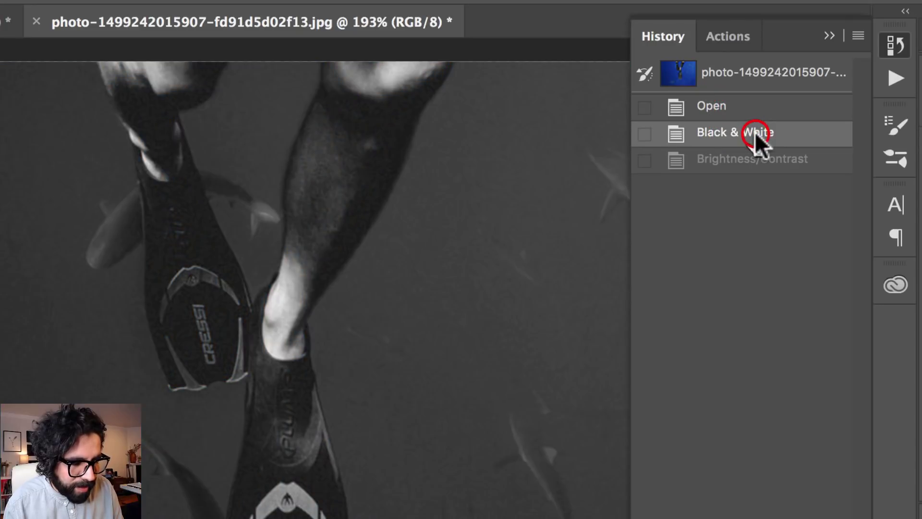
{"action": "left_click", "coordinate": [773, 161]}
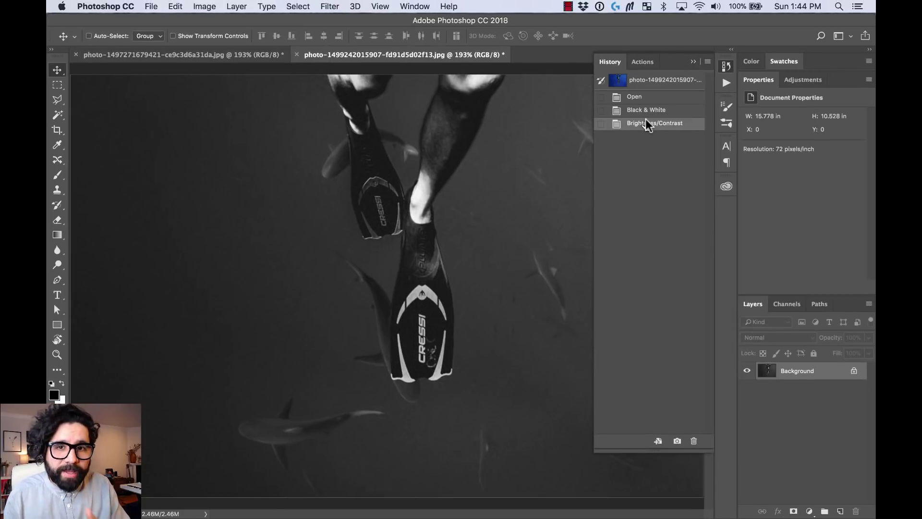
{"action": "left_click", "coordinate": [643, 62]}
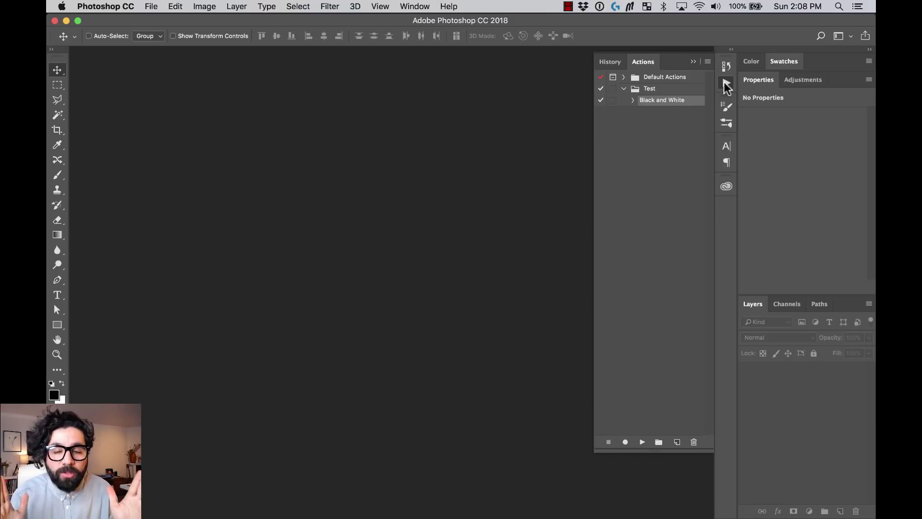
Step: Open the surfer sunset photo, then create a Thumbnail action in Test and start recording
{"action": "key", "text": "super+o"}
{"action": "double_click", "coordinate": [480, 217]}
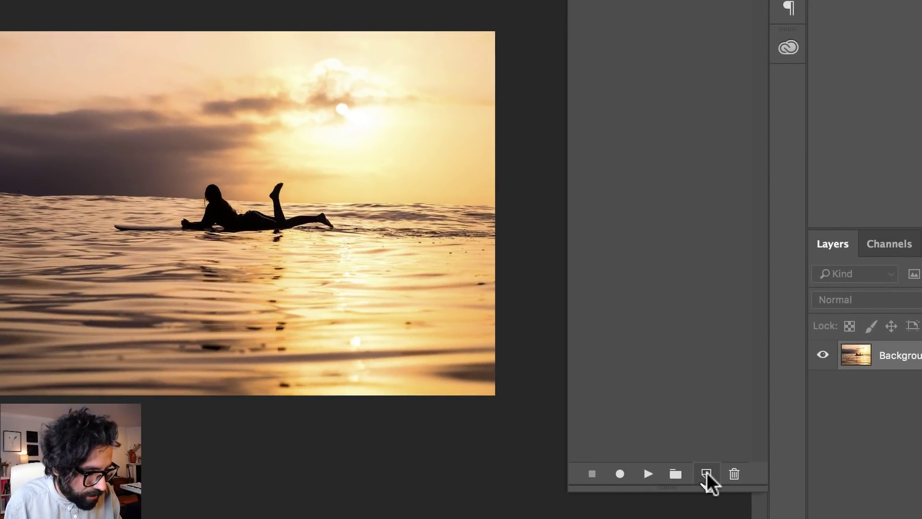
{"action": "left_click", "coordinate": [707, 474]}
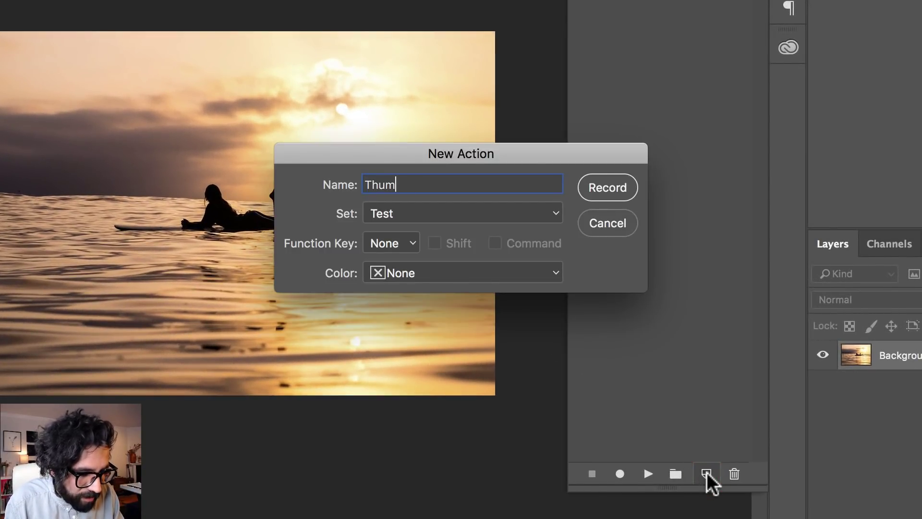
{"action": "type", "text": "bnail"}
{"action": "left_click", "coordinate": [610, 184]}
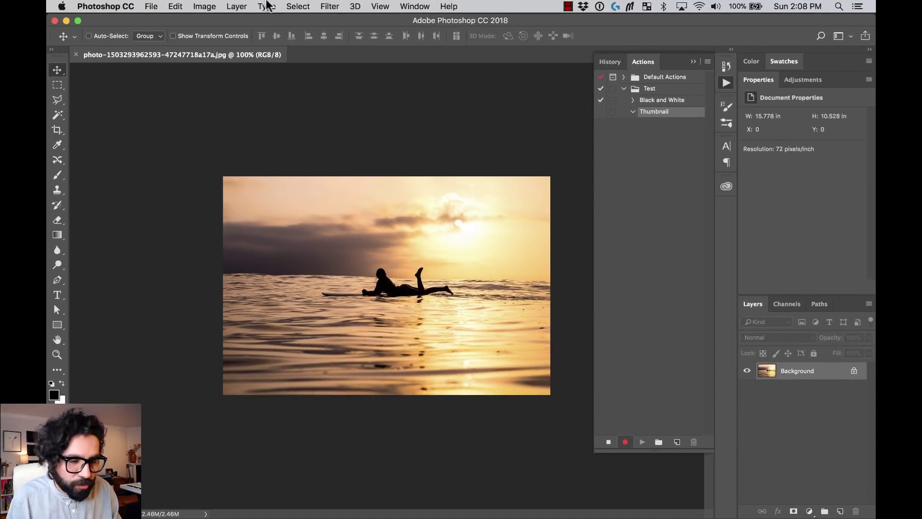
Step: Resize the image to 120 px height (180 × 120 px) and zoom to 400%
{"action": "left_click", "coordinate": [206, 6]}
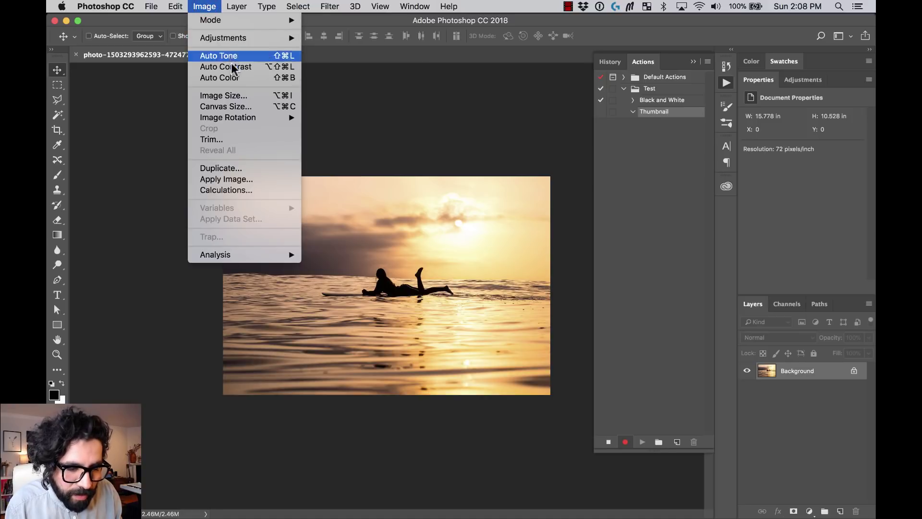
{"action": "left_click", "coordinate": [233, 97]}
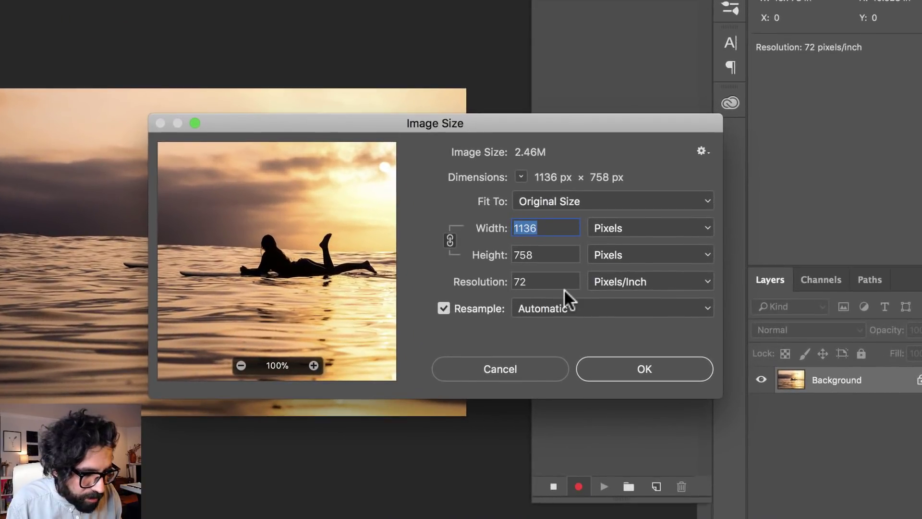
{"action": "left_click", "coordinate": [590, 285]}
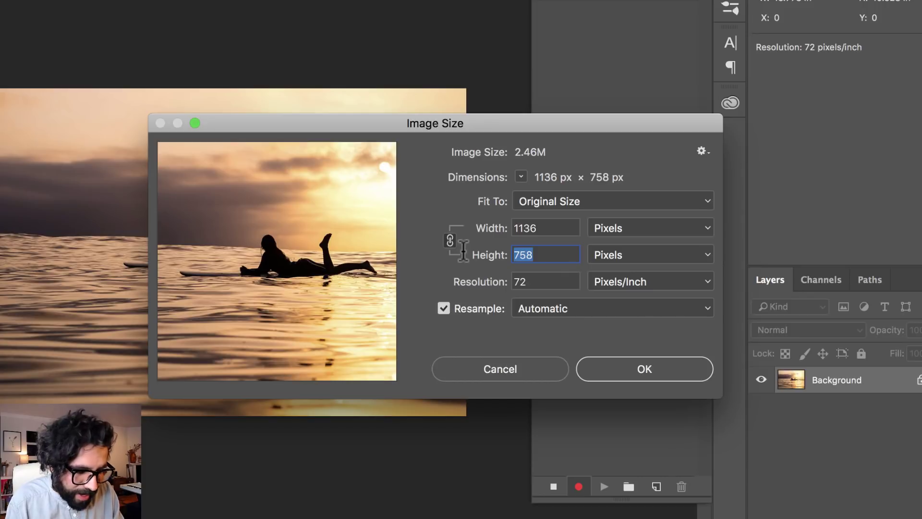
{"action": "type", "text": "120"}
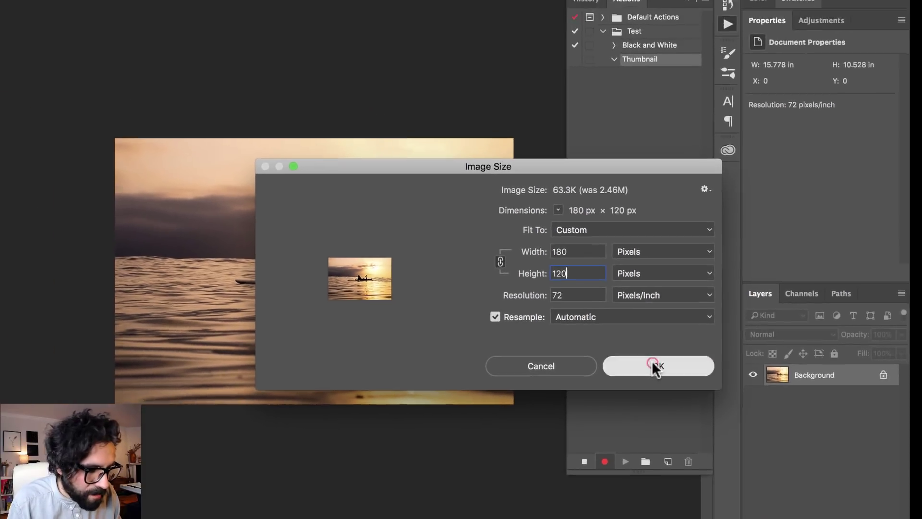
{"action": "left_click", "coordinate": [635, 369]}
{"action": "key", "text": "super+equal"}
{"action": "key", "text": "super+equal"}
{"action": "key", "text": "super+equal"}
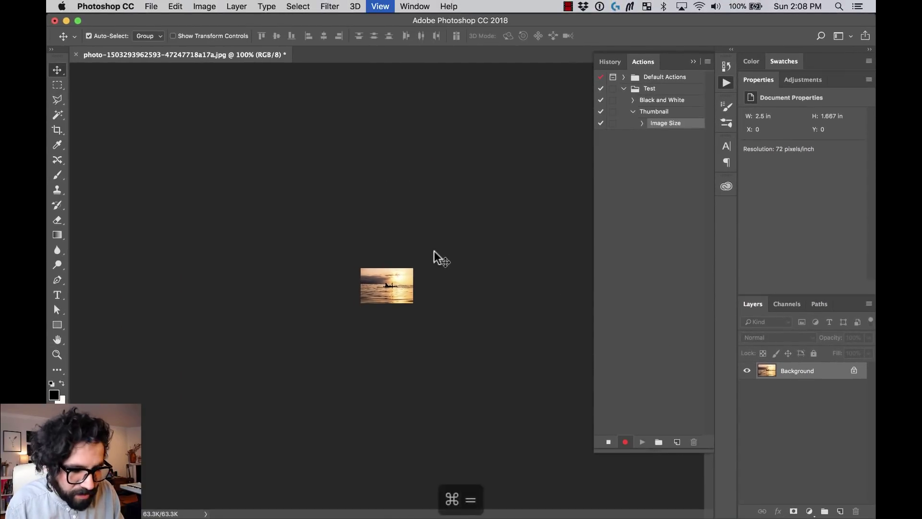
Step: Set the canvas width to 120 pixels to crop a 120 × 120 square
{"action": "left_click", "coordinate": [201, 6]}
{"action": "mouse_move", "coordinate": [217, 38]}
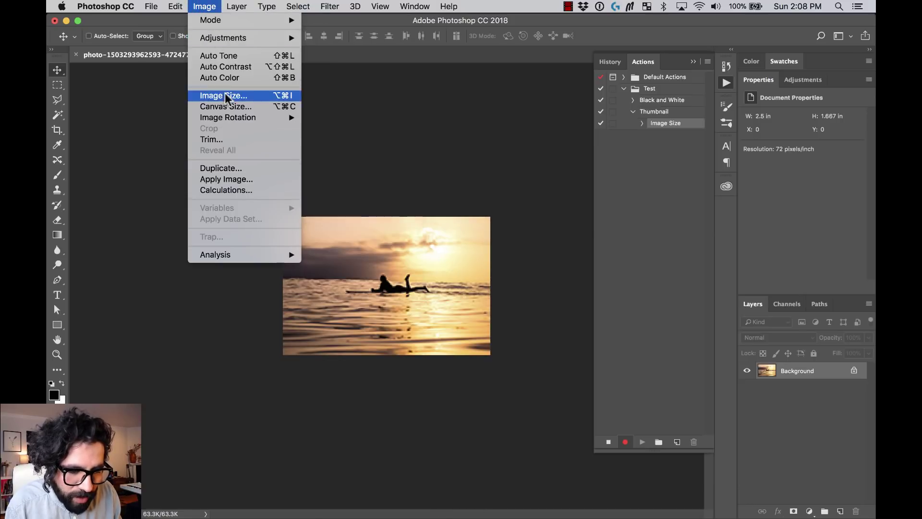
{"action": "left_click", "coordinate": [224, 105]}
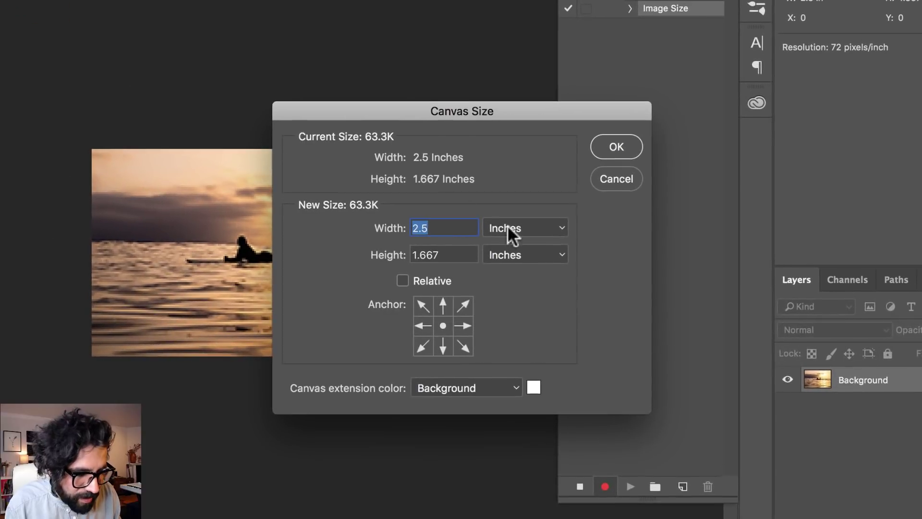
{"action": "left_click", "coordinate": [507, 225]}
{"action": "left_click", "coordinate": [517, 211]}
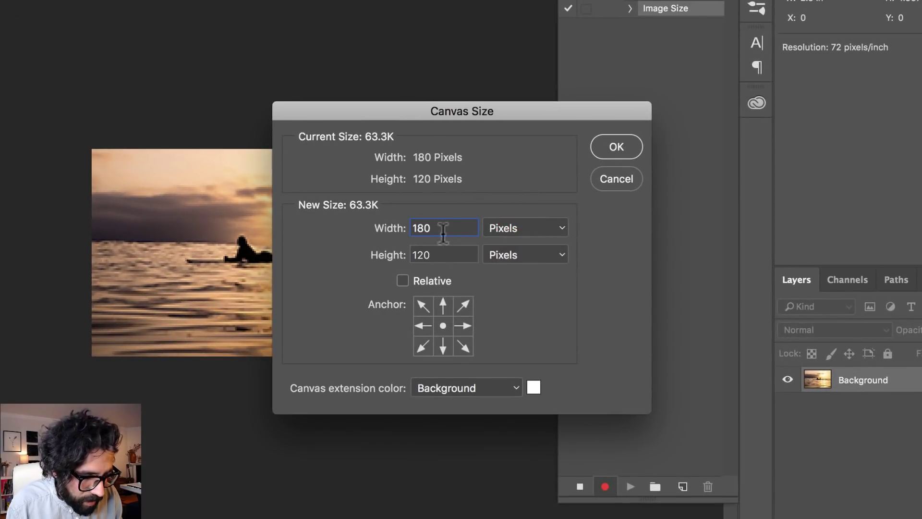
{"action": "double_click", "coordinate": [442, 228]}
{"action": "type", "text": "120"}
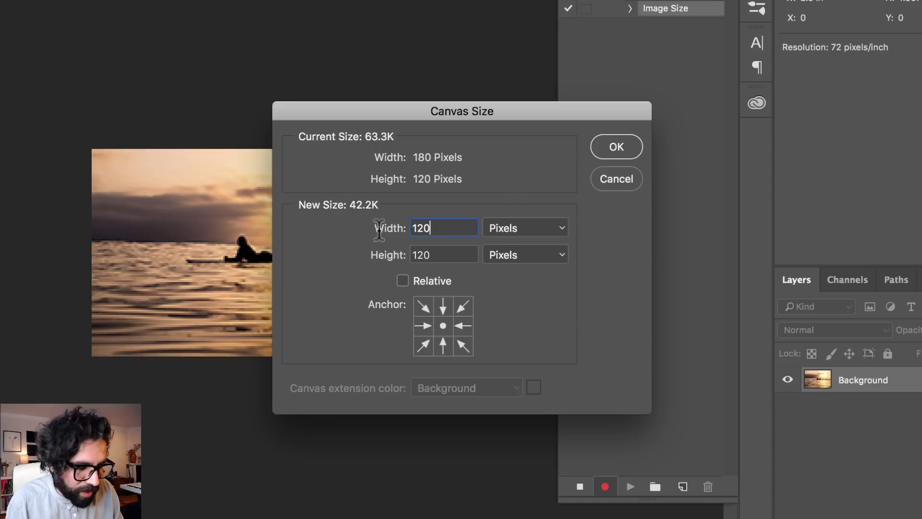
{"action": "left_click", "coordinate": [618, 148]}
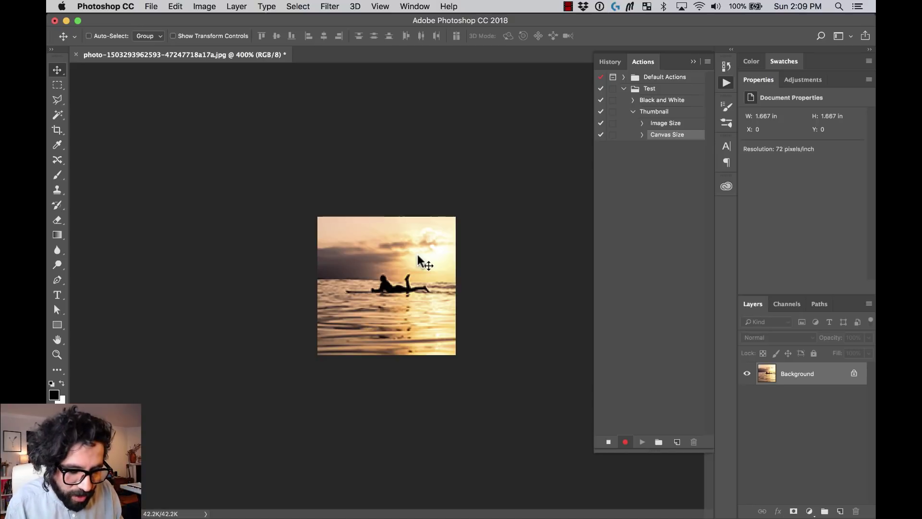
Step: Save As whatever.jpg in the images/thumbnails folder
{"action": "key", "text": "super"}
{"action": "key", "text": "shift+super+s"}
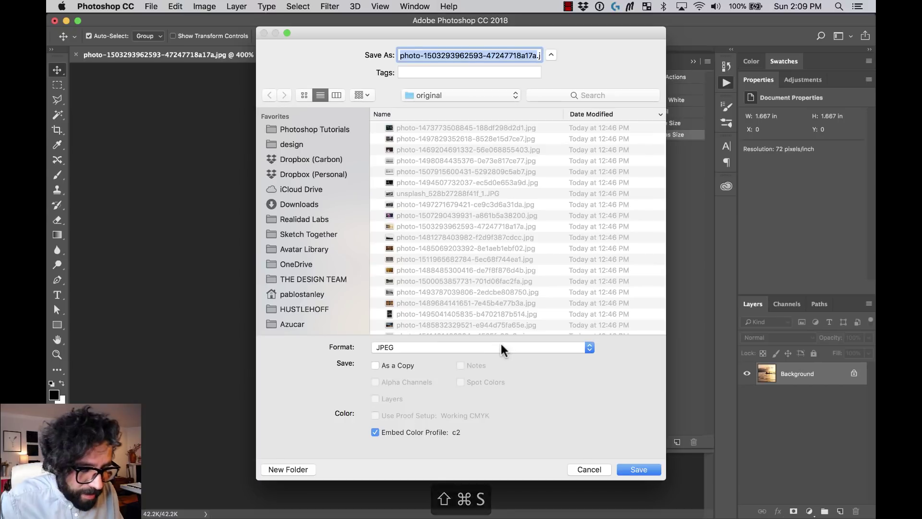
{"action": "left_click", "coordinate": [466, 95]}
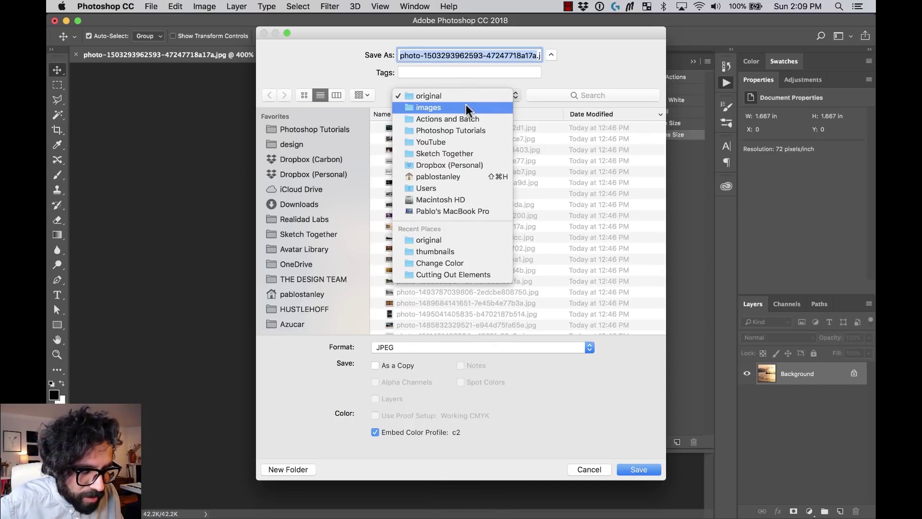
{"action": "left_click", "coordinate": [466, 105]}
{"action": "double_click", "coordinate": [424, 137]}
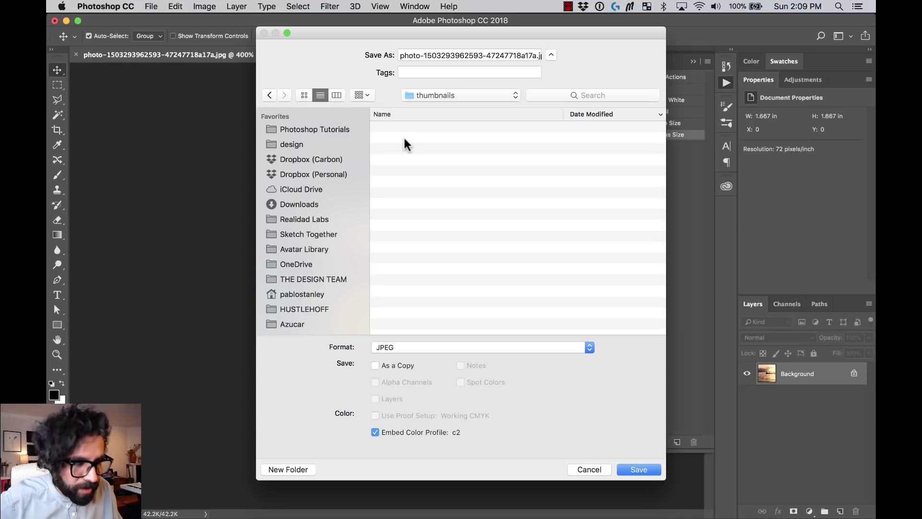
{"action": "left_click", "coordinate": [531, 54]}
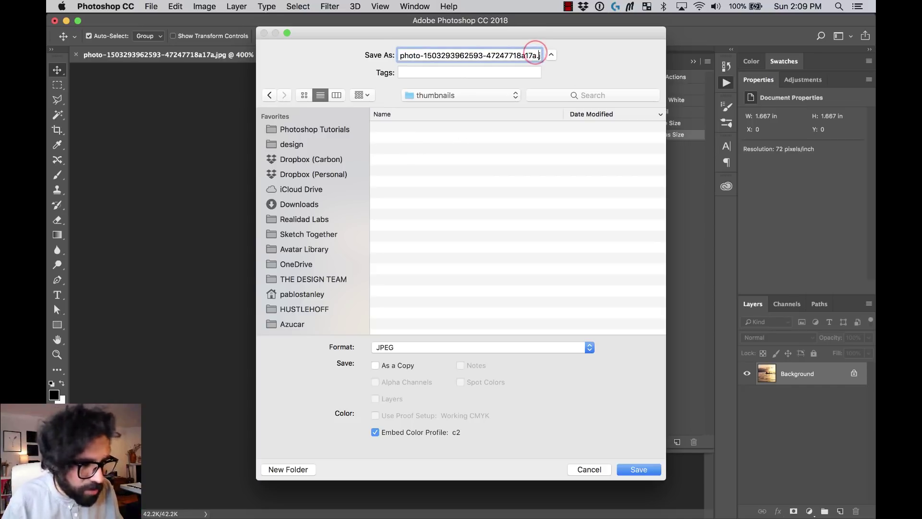
{"action": "key", "text": "super+a"}
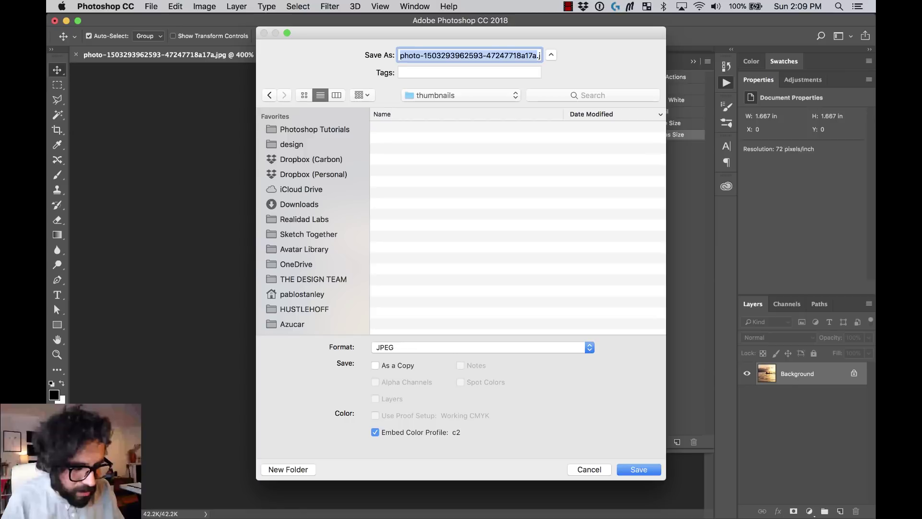
{"action": "type", "text": "whatever.jpg"}
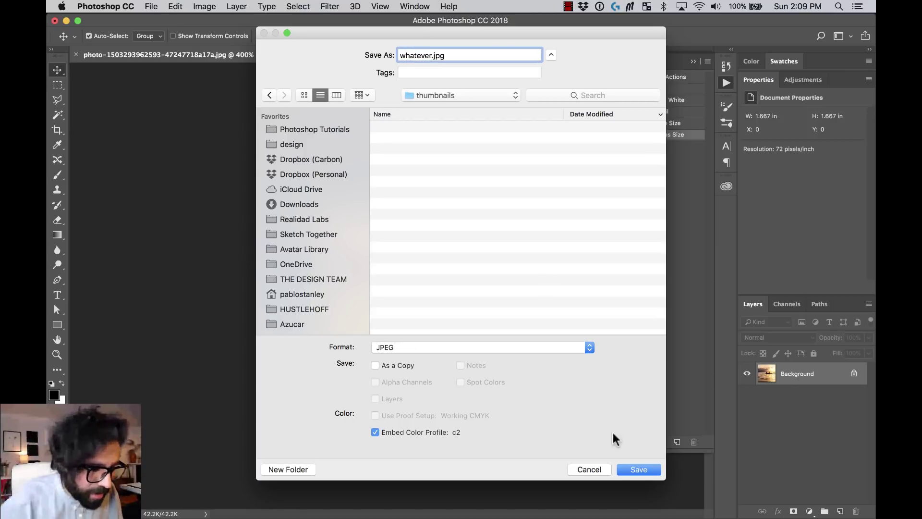
{"action": "left_click", "coordinate": [643, 469]}
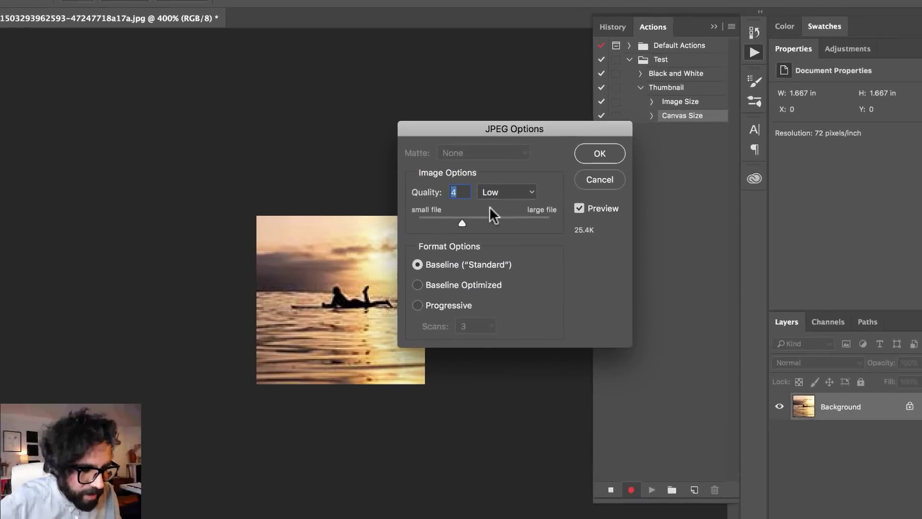
Step: Set the JPEG quality to 3 and confirm the save
{"action": "left_click", "coordinate": [520, 197]}
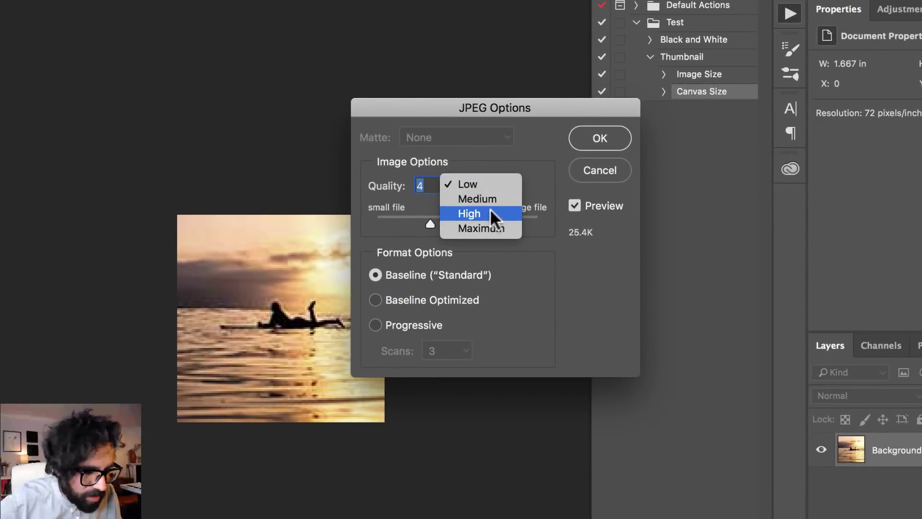
{"action": "left_click", "coordinate": [476, 181]}
{"action": "type", "text": "3"}
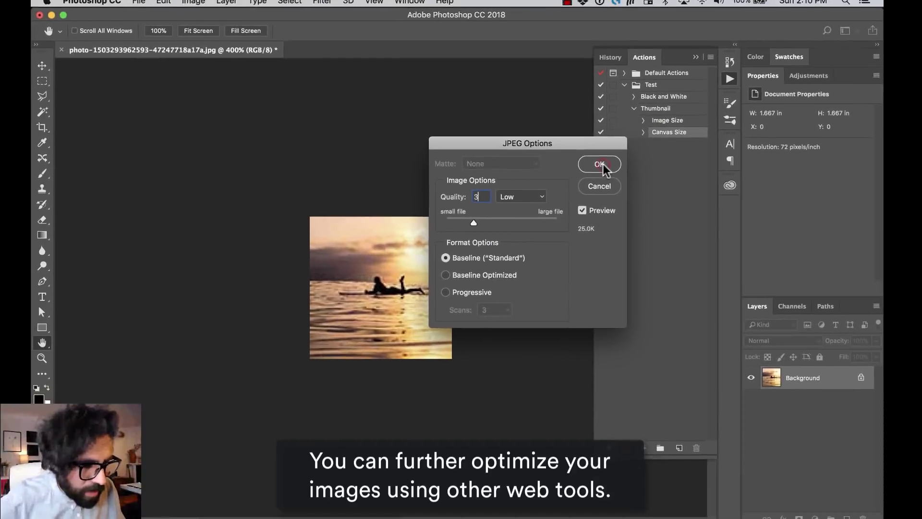
{"action": "left_click", "coordinate": [600, 138]}
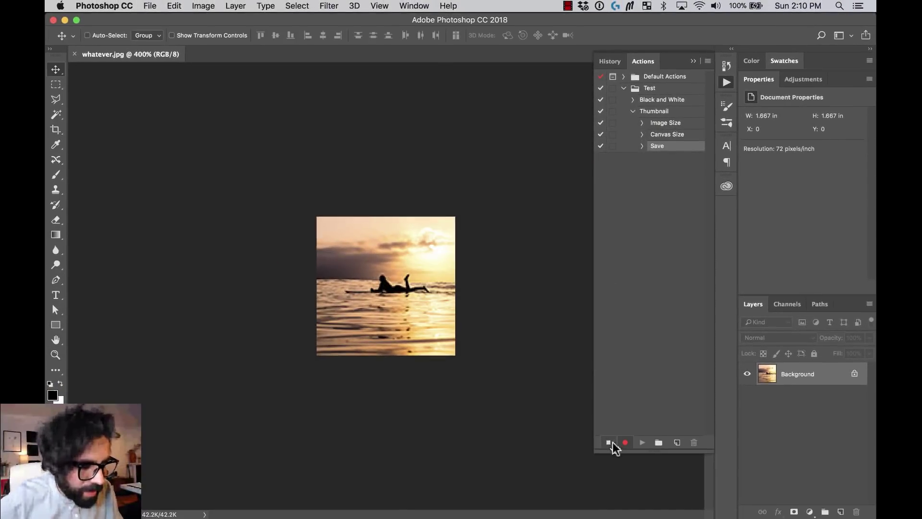
Step: Stop recording the Thumbnail action and open File > Automate > Batch
{"action": "left_click", "coordinate": [579, 502]}
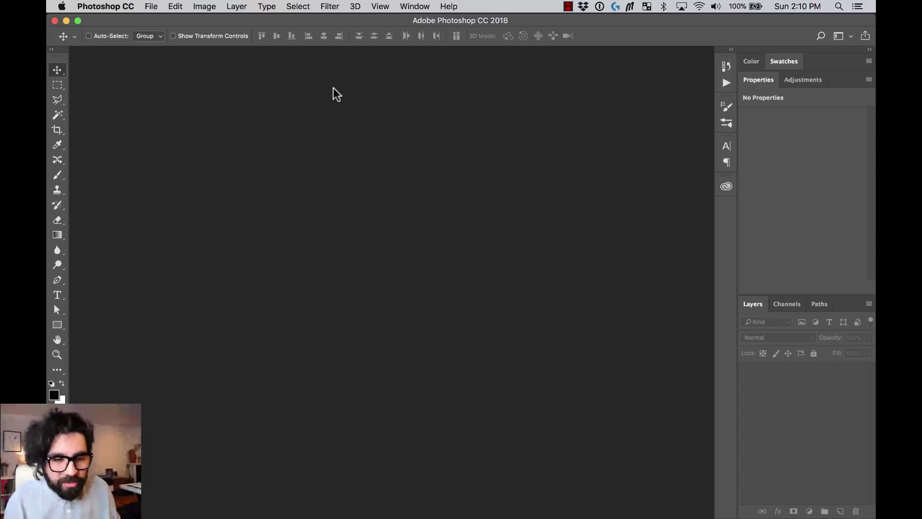
{"action": "left_click", "coordinate": [151, 7]}
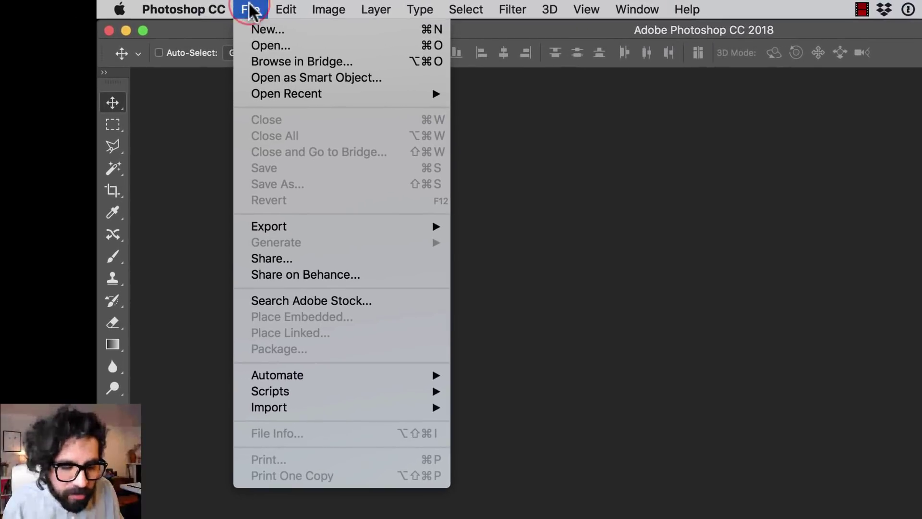
{"action": "mouse_move", "coordinate": [310, 377]}
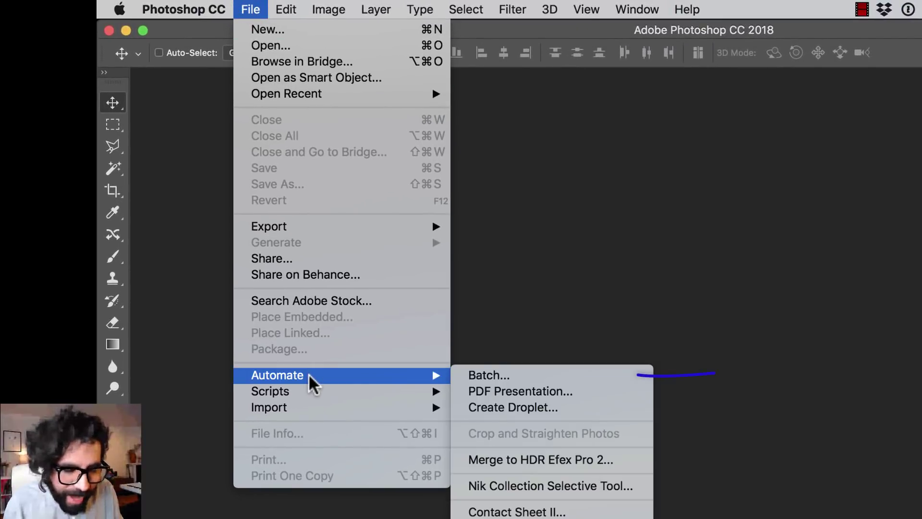
{"action": "left_click", "coordinate": [490, 376]}
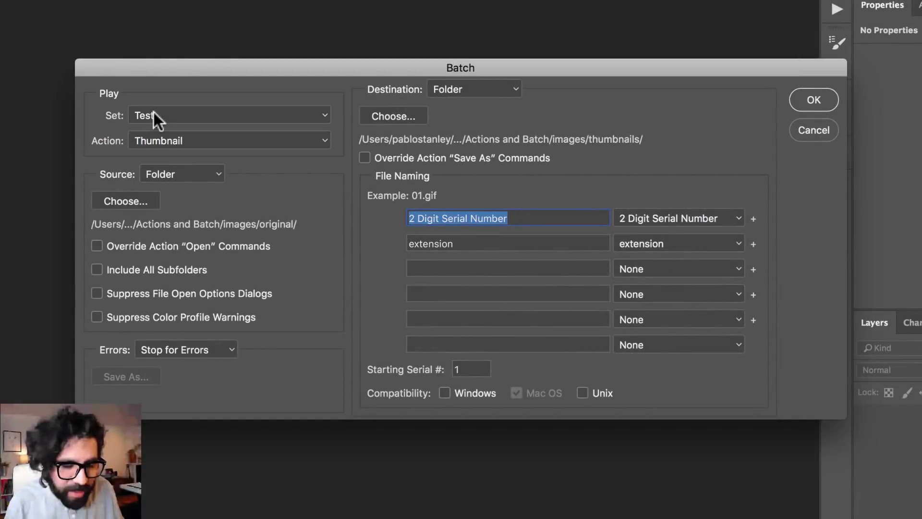
Step: Set the batch to play the Thumbnail action from the Test set
{"action": "left_click", "coordinate": [179, 114]}
{"action": "left_click", "coordinate": [179, 114]}
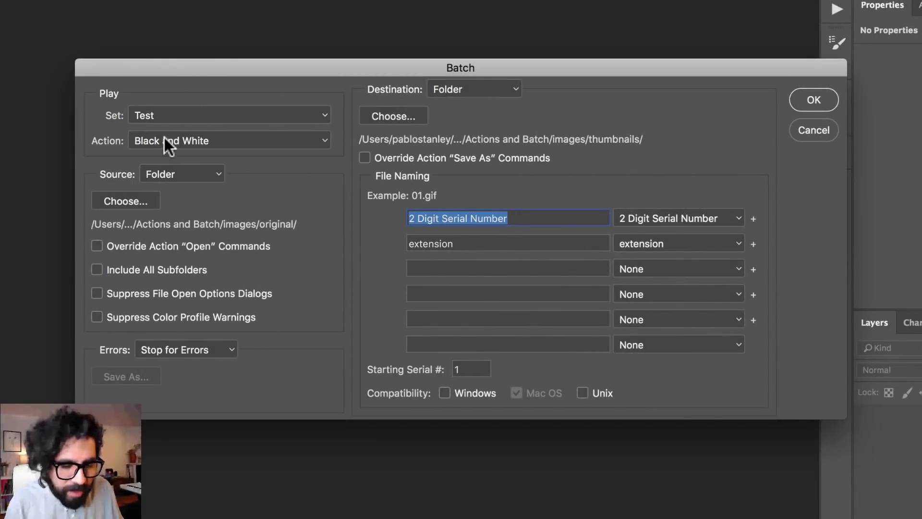
{"action": "left_click", "coordinate": [165, 138]}
{"action": "left_click", "coordinate": [174, 152]}
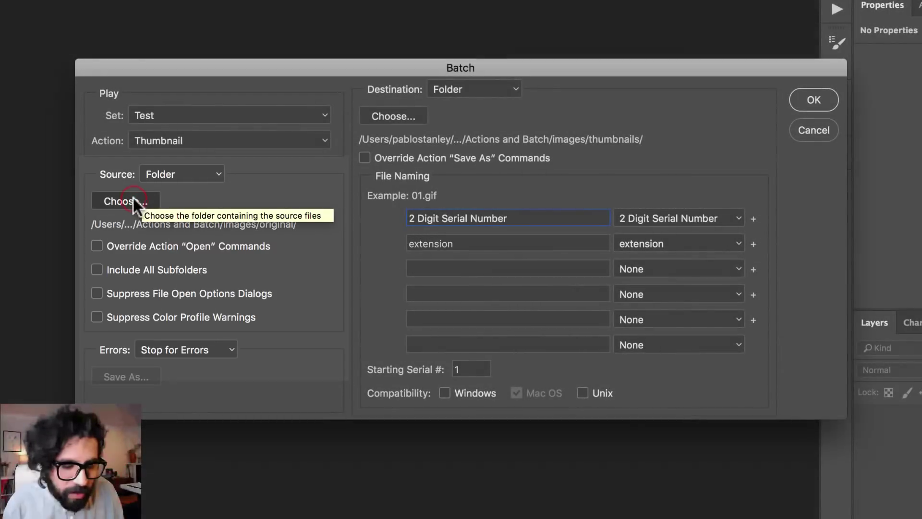
Step: Choose images/original as the batch source folder
{"action": "left_click", "coordinate": [134, 199]}
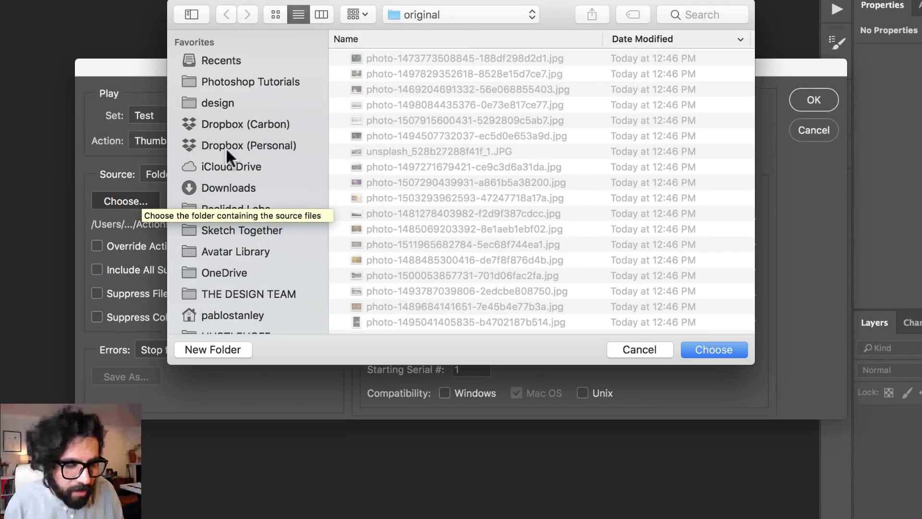
{"action": "left_click", "coordinate": [468, 15]}
{"action": "left_click", "coordinate": [466, 30]}
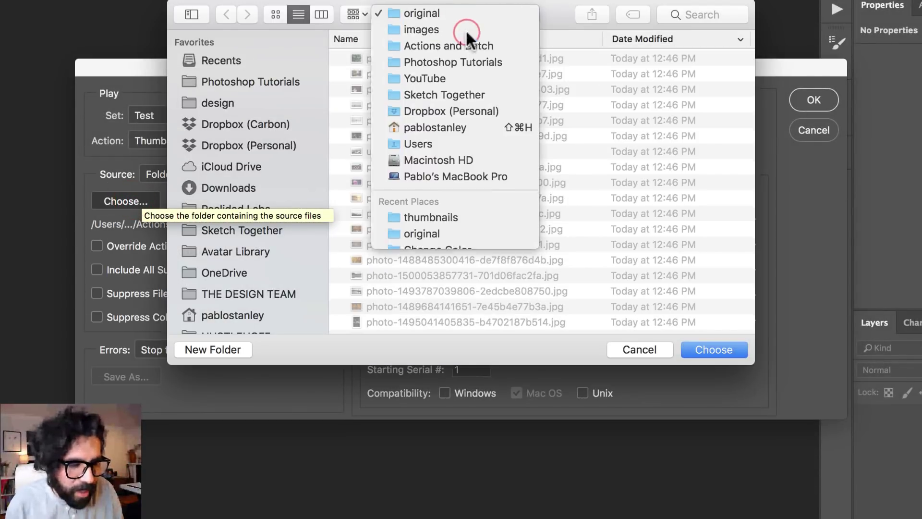
{"action": "double_click", "coordinate": [397, 75]}
{"action": "scroll", "coordinate": [566, 100], "scroll_direction": "down", "scroll_amount": 15}
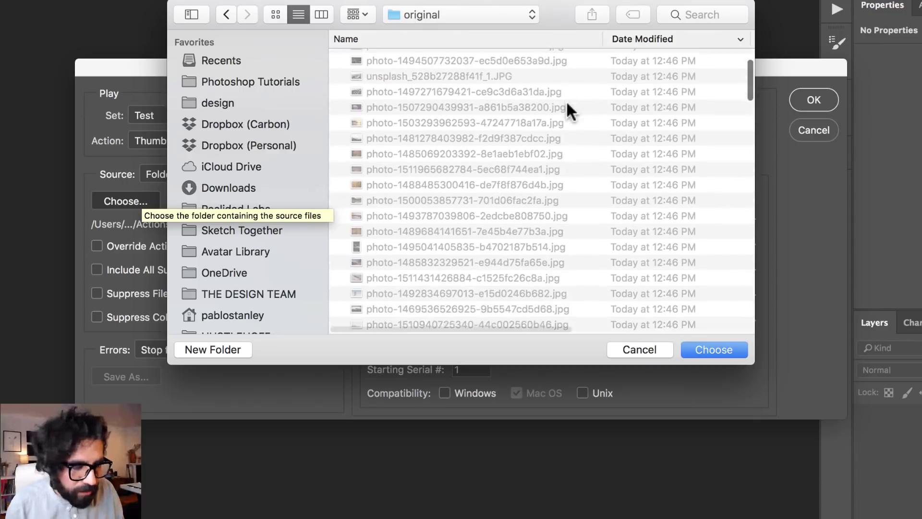
{"action": "scroll", "coordinate": [567, 103], "scroll_direction": "up", "scroll_amount": 15}
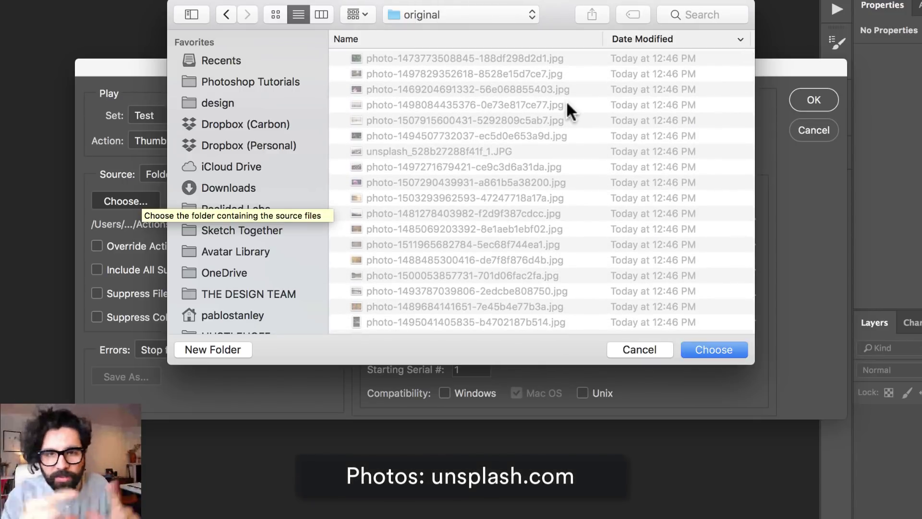
{"action": "left_click", "coordinate": [706, 351]}
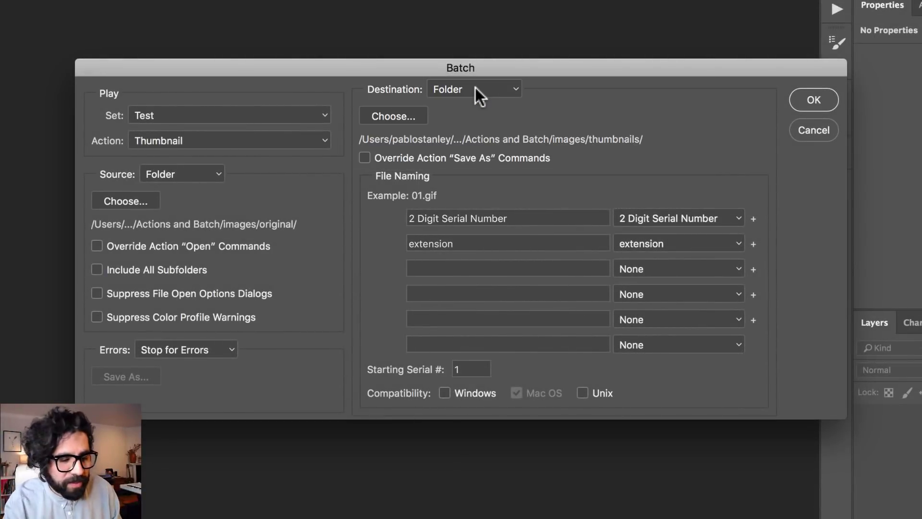
Step: Set the batch destination folder to images > thumbnails
{"action": "left_click", "coordinate": [409, 115]}
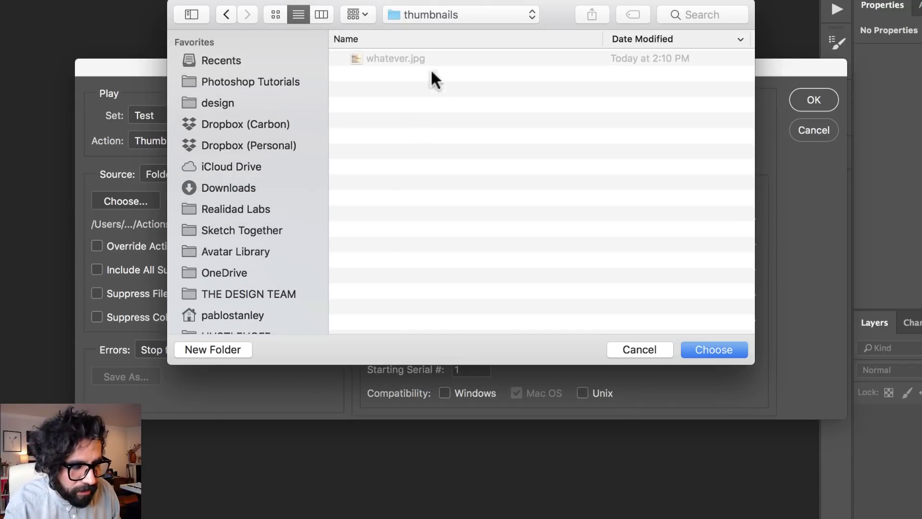
{"action": "left_click", "coordinate": [445, 8]}
{"action": "left_click", "coordinate": [453, 30]}
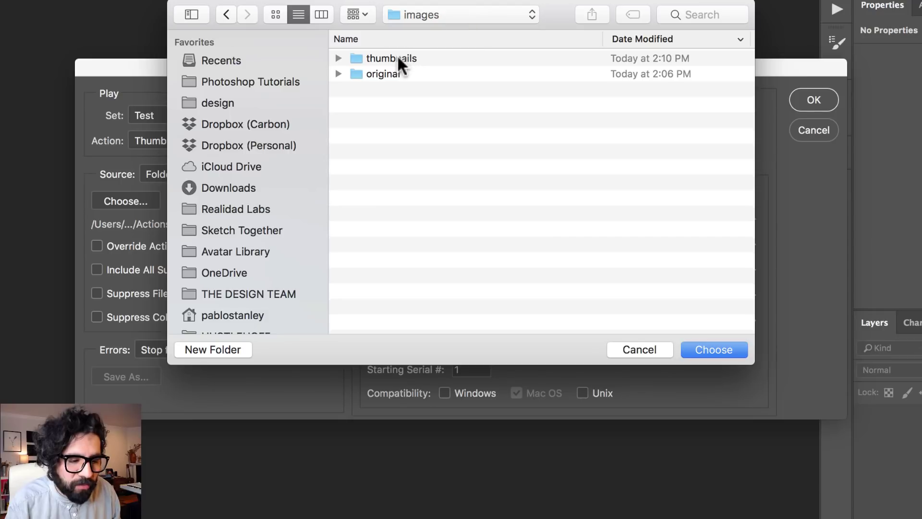
{"action": "double_click", "coordinate": [411, 55]}
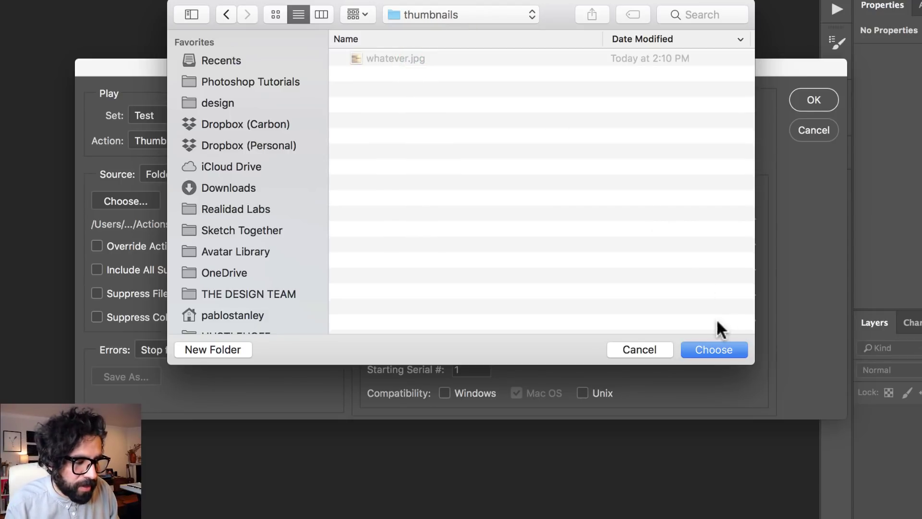
{"action": "left_click", "coordinate": [708, 351]}
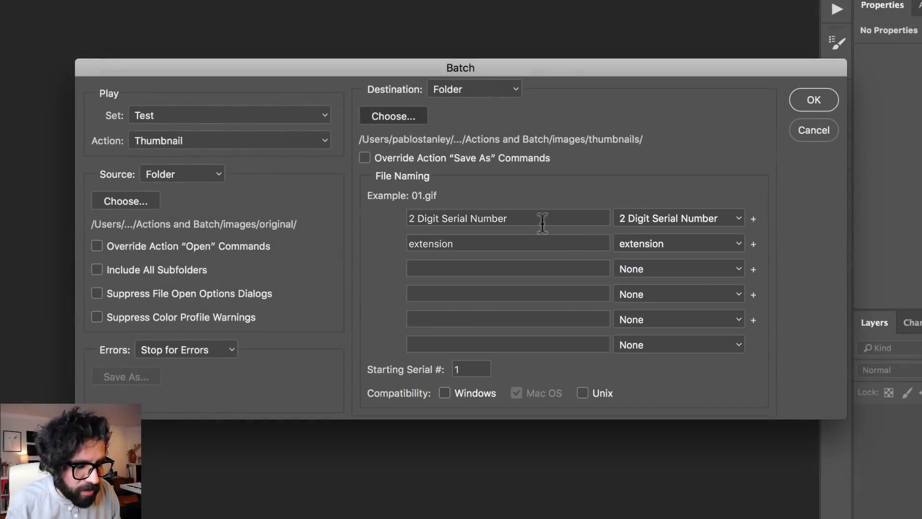
Step: Name output files with a 2 Digit Serial Number plus extension, then run the batch
{"action": "double_click", "coordinate": [538, 219]}
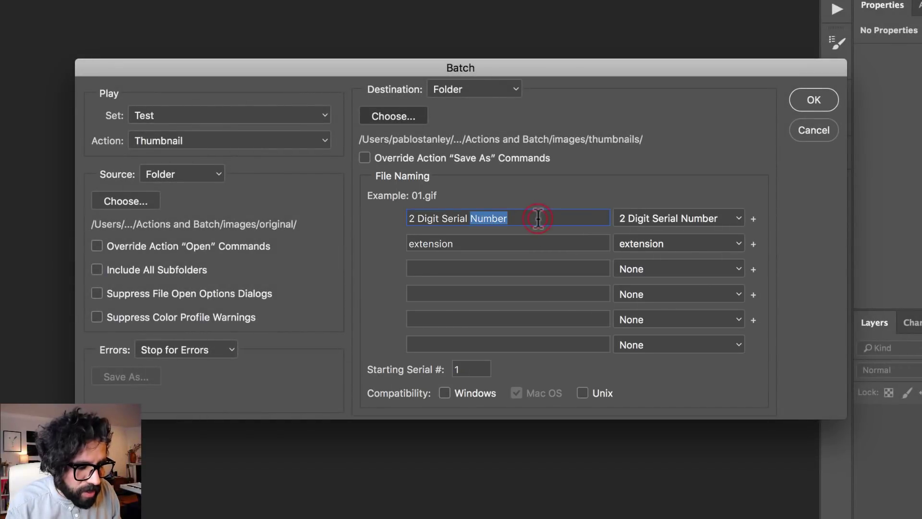
{"action": "left_click", "coordinate": [656, 218]}
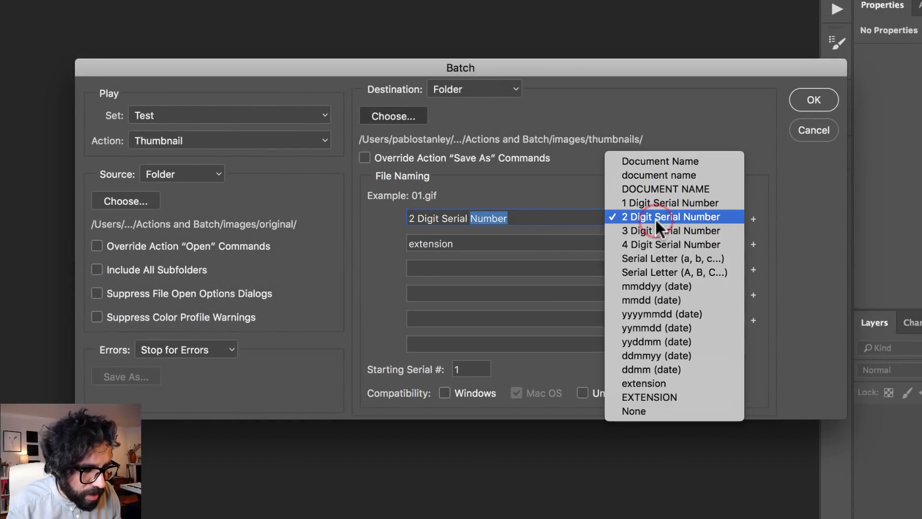
{"action": "left_click", "coordinate": [685, 162]}
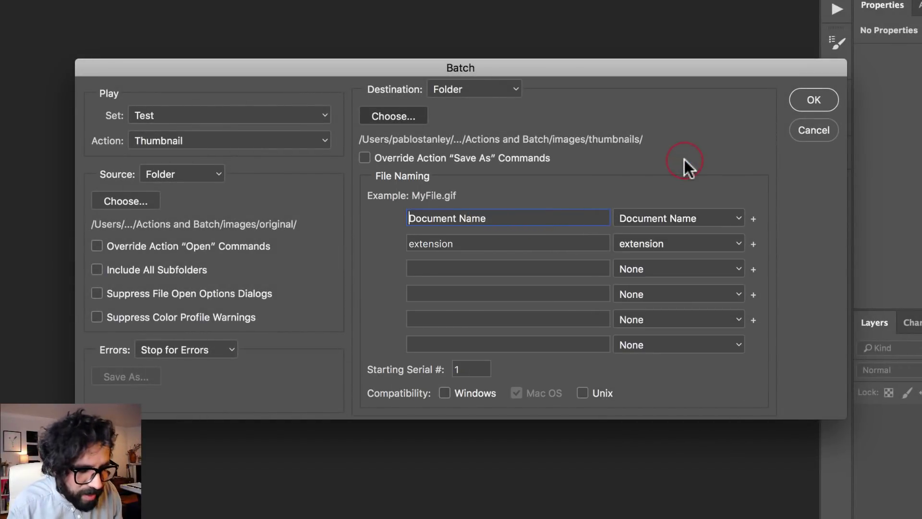
{"action": "left_click", "coordinate": [684, 218]}
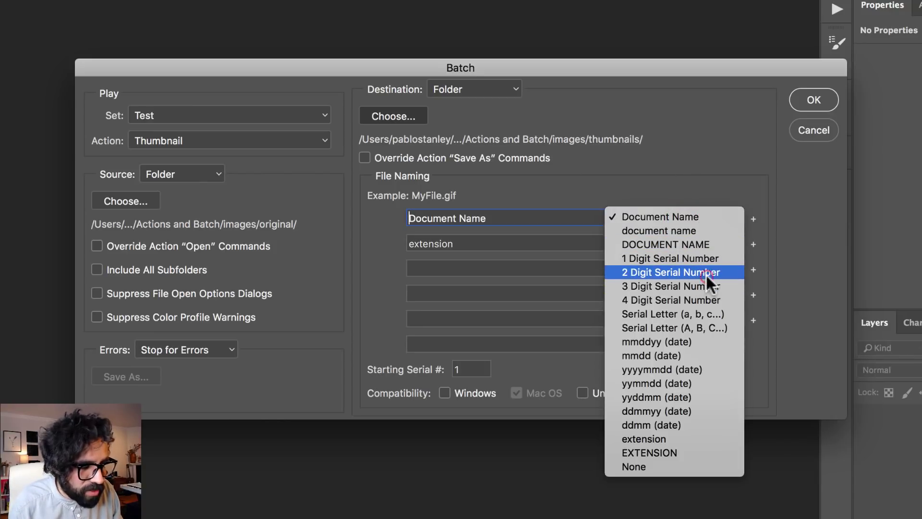
{"action": "left_click", "coordinate": [705, 273]}
{"action": "left_click", "coordinate": [685, 216]}
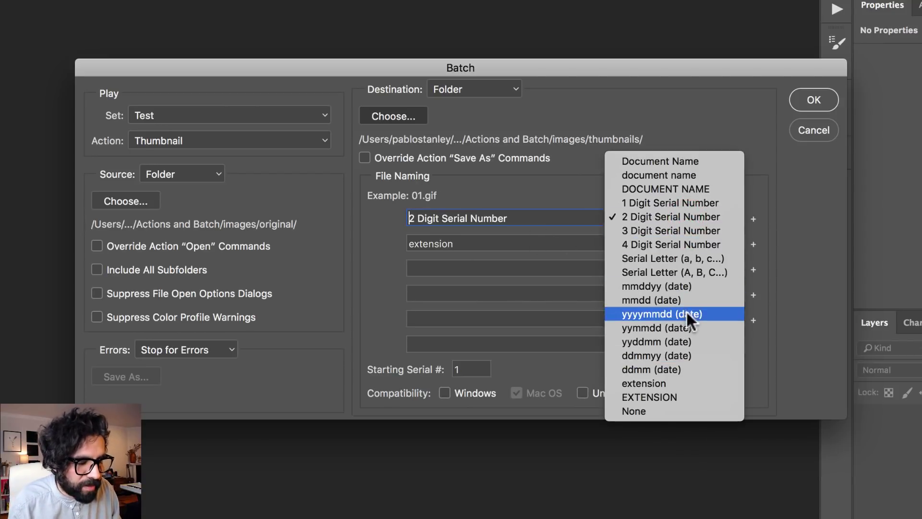
{"action": "left_click", "coordinate": [773, 198]}
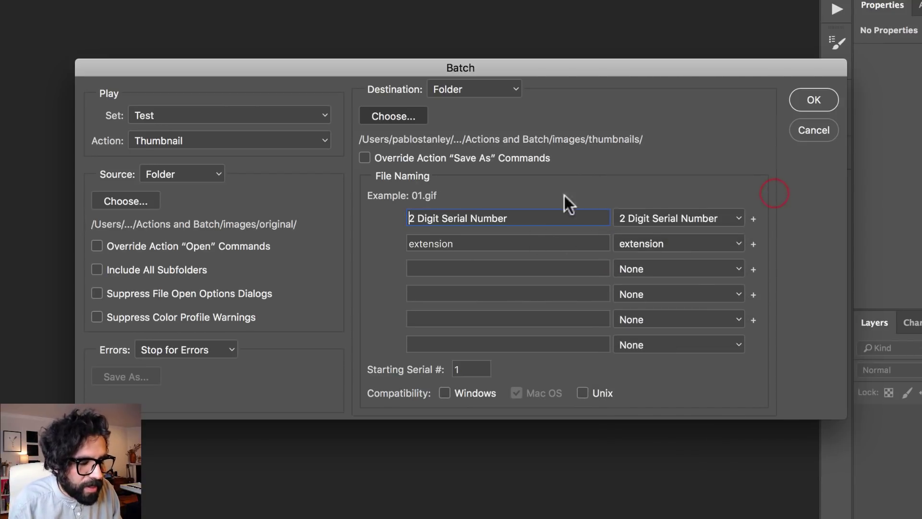
{"action": "left_click", "coordinate": [727, 243]}
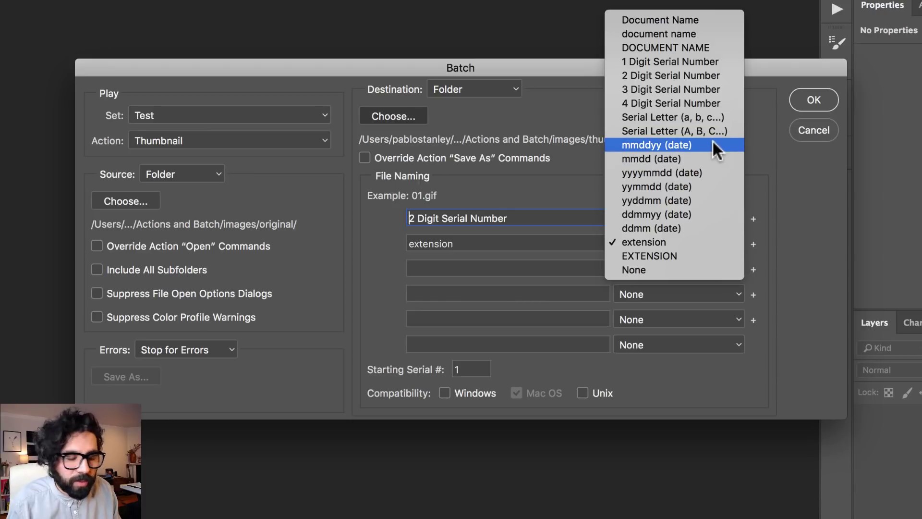
{"action": "left_click", "coordinate": [787, 223]}
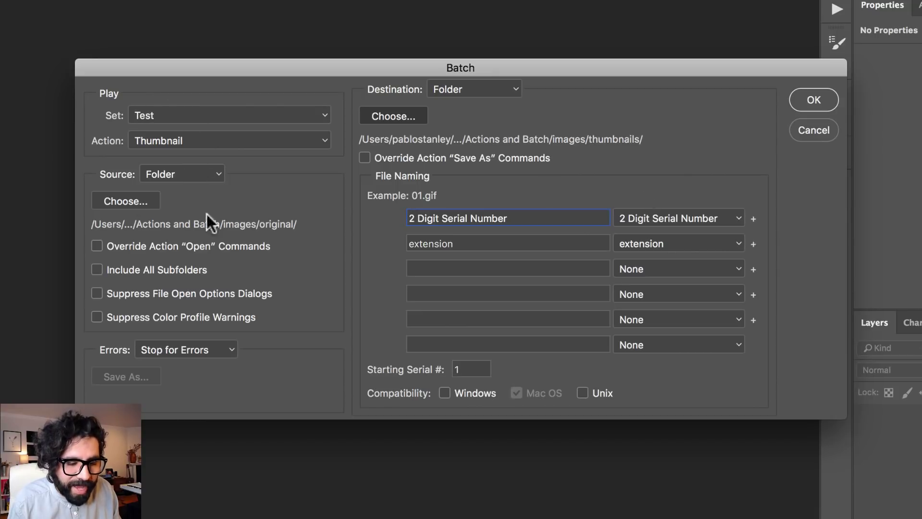
{"action": "left_click", "coordinate": [814, 99]}
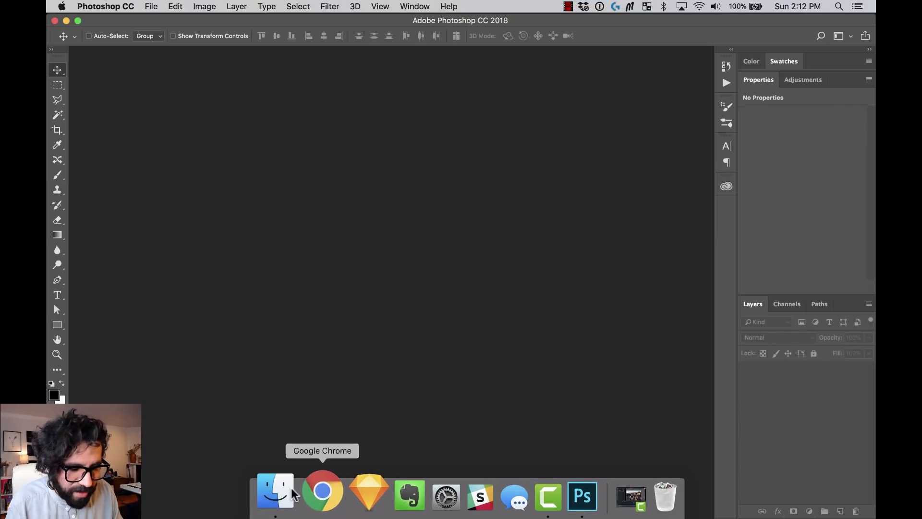
{"action": "left_click", "coordinate": [278, 494]}
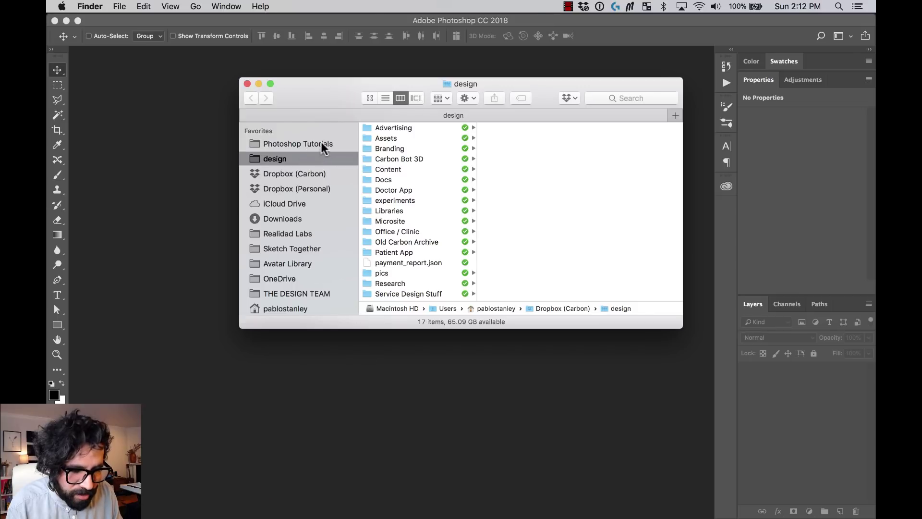
{"action": "left_click", "coordinate": [321, 144]}
{"action": "double_click", "coordinate": [410, 106]}
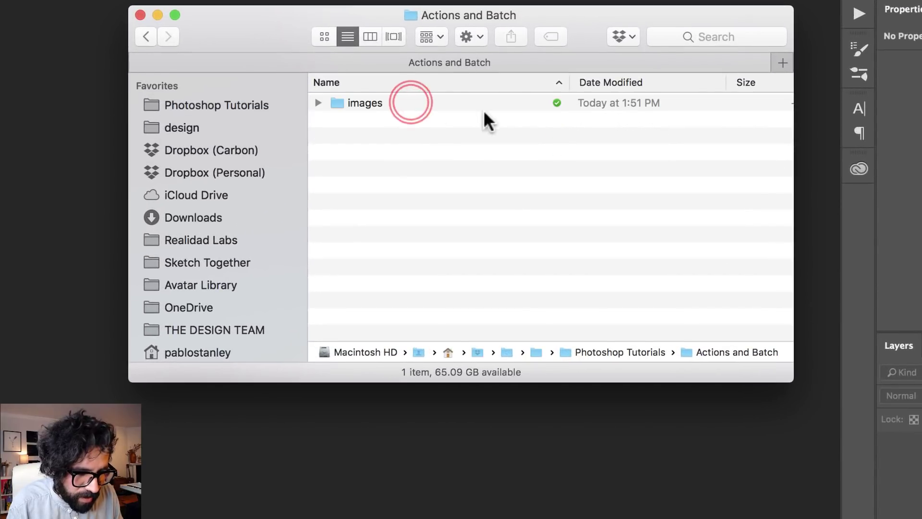
{"action": "double_click", "coordinate": [412, 103]}
{"action": "double_click", "coordinate": [401, 118]}
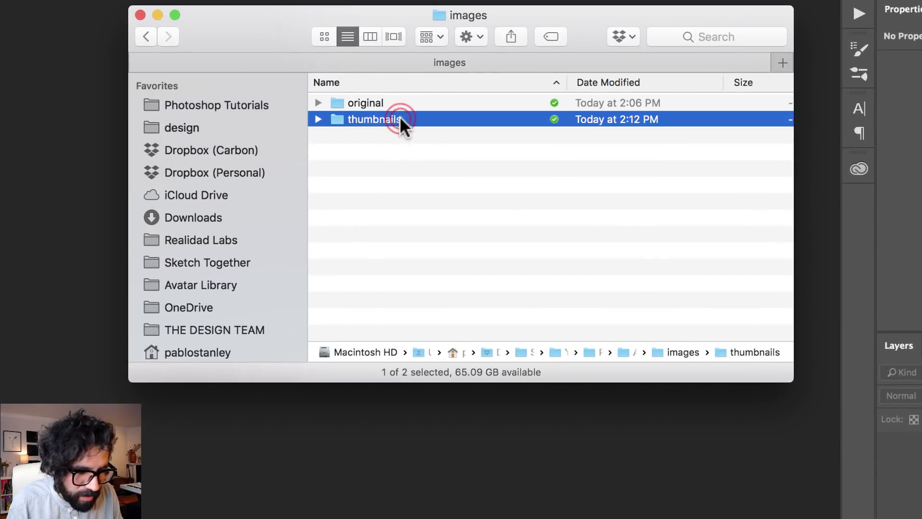
{"action": "left_click", "coordinate": [419, 103]}
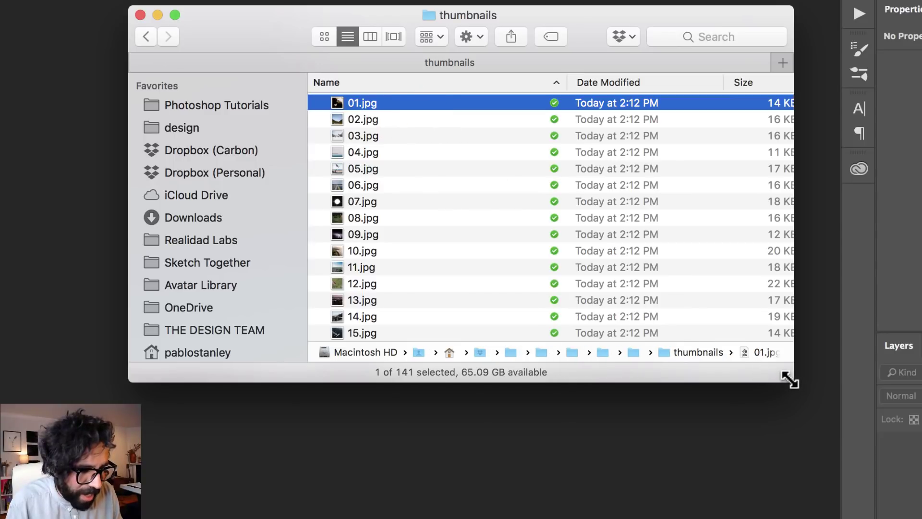
{"action": "left_click_drag", "start_coordinate": [791, 381], "coordinate": [843, 510]}
{"action": "key", "text": "space"}
{"action": "key", "text": "Down"}
{"action": "key", "text": "Down"}
{"action": "key", "text": "Down"}
{"action": "key", "text": "Down"}
{"action": "key", "text": "Down"}
{"action": "key", "text": "Down"}
{"action": "key", "text": "Down"}
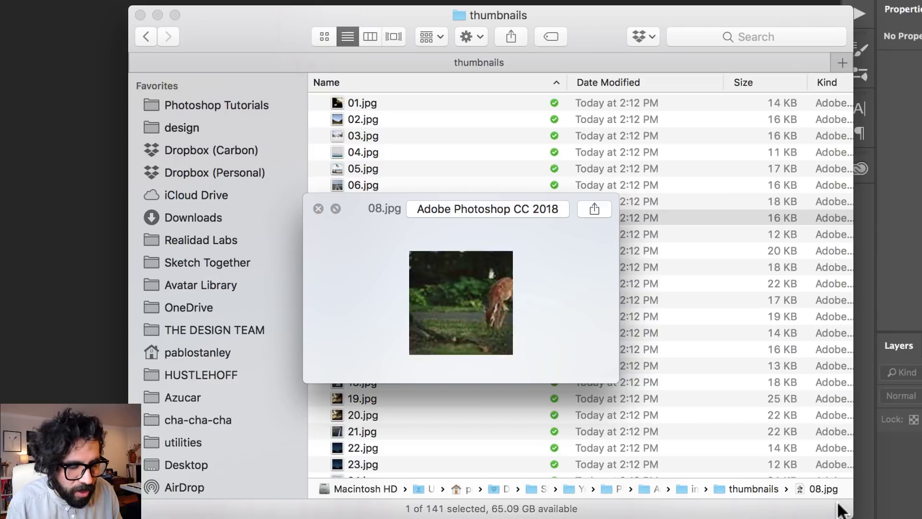
{"action": "key", "text": "Down"}
{"action": "key", "text": "Down"}
{"action": "key", "text": "Down"}
{"action": "key", "text": "space"}
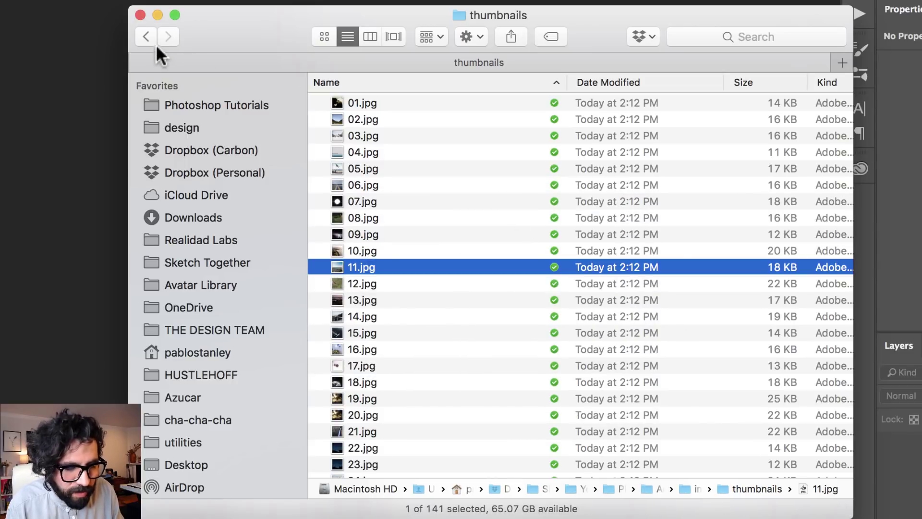
{"action": "left_click", "coordinate": [318, 119]}
{"action": "left_click", "coordinate": [318, 103]}
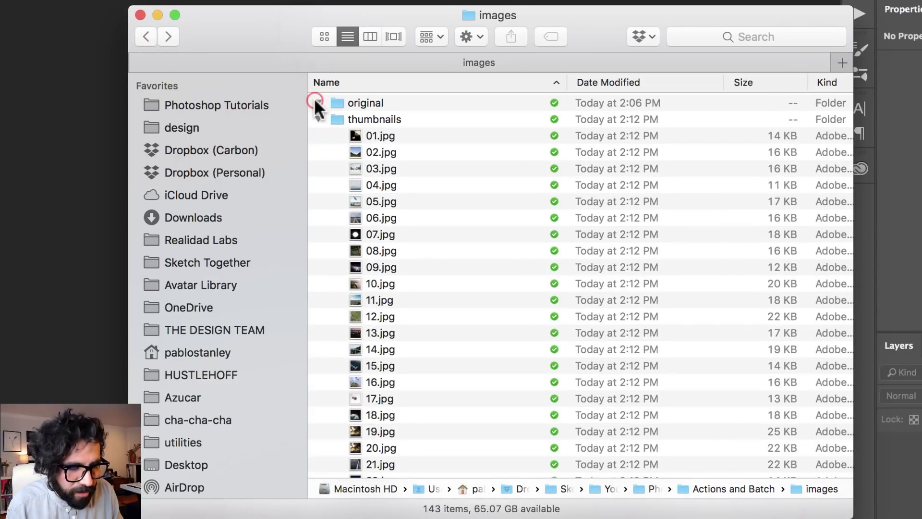
{"action": "left_click", "coordinate": [392, 120]}
{"action": "key", "text": "space"}
{"action": "key", "text": "Down"}
{"action": "key", "text": "Down"}
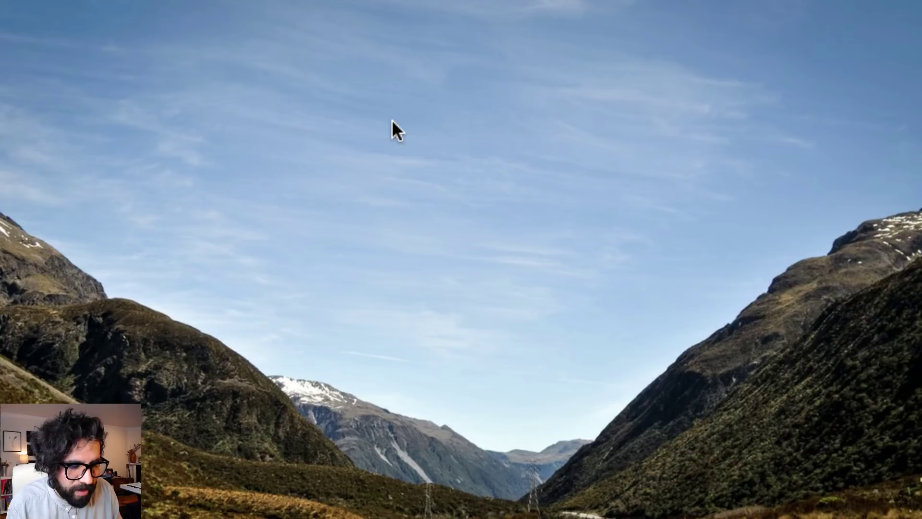
{"action": "key", "text": "Down"}
{"action": "key", "text": "space"}
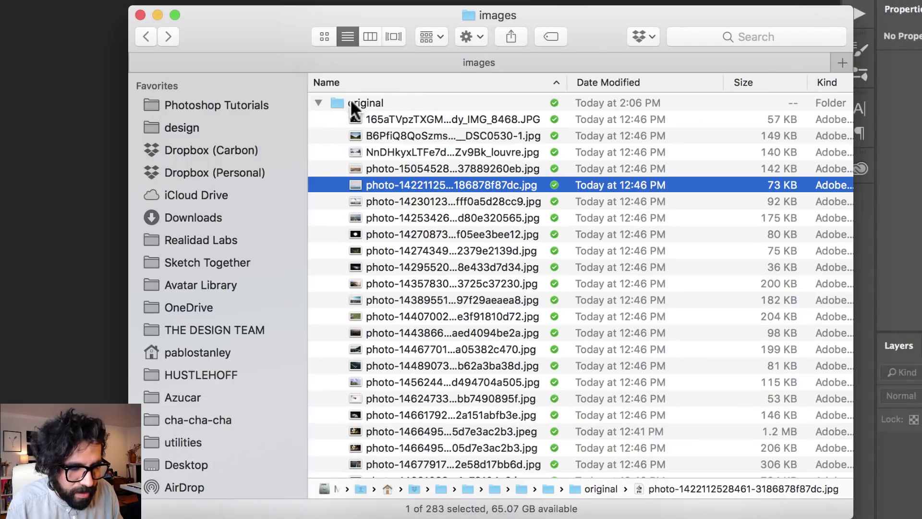
{"action": "left_click", "coordinate": [318, 103]}
{"action": "left_click", "coordinate": [374, 136]}
{"action": "key", "text": "space"}
{"action": "key", "text": "Down"}
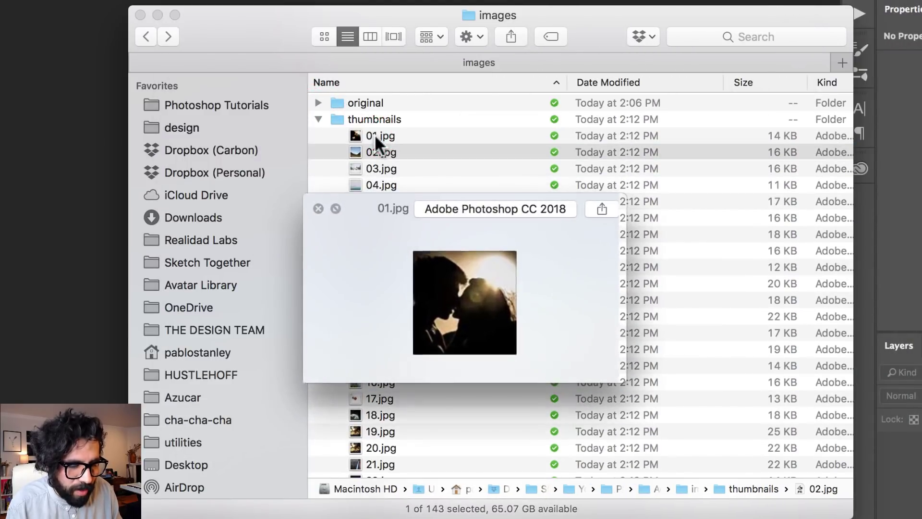
{"action": "key", "text": "Down"}
{"action": "key", "text": "Down"}
{"action": "key", "text": "Down"}
{"action": "key", "text": "Down"}
{"action": "key", "text": "space"}
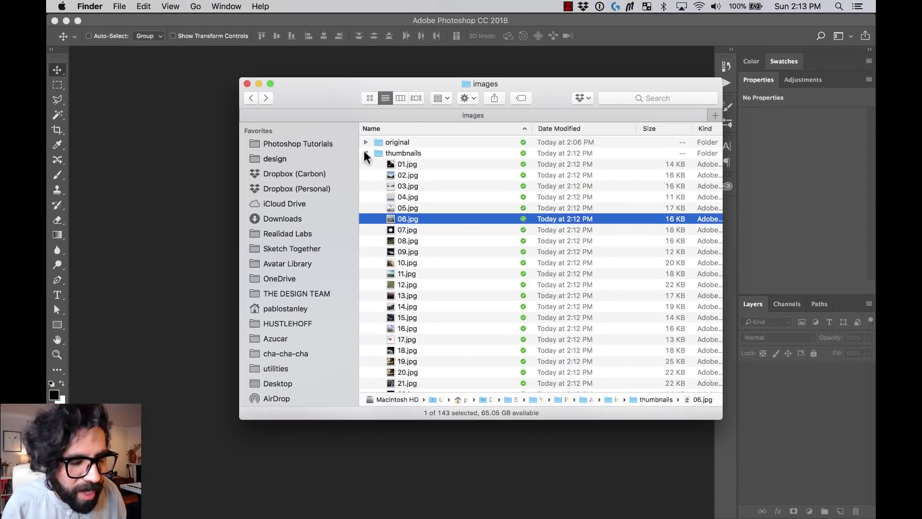
{"action": "left_click", "coordinate": [365, 152]}
{"action": "left_click", "coordinate": [349, 65]}
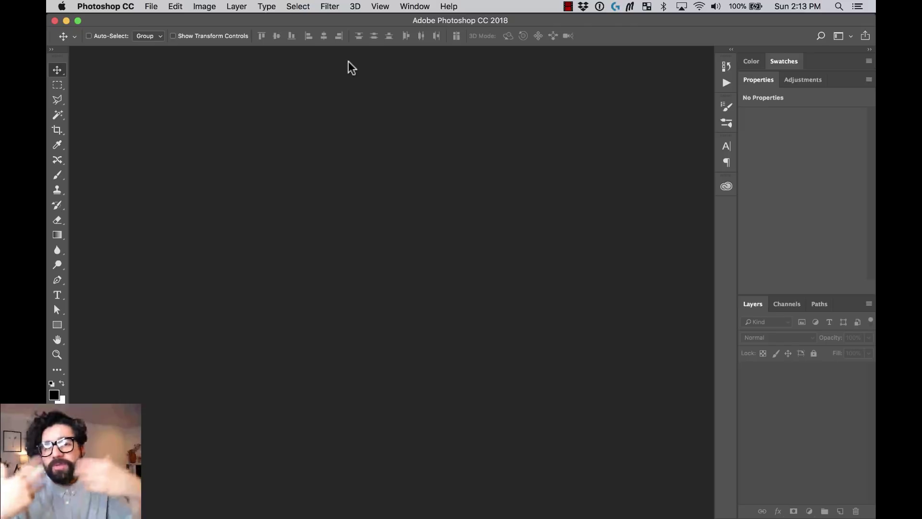